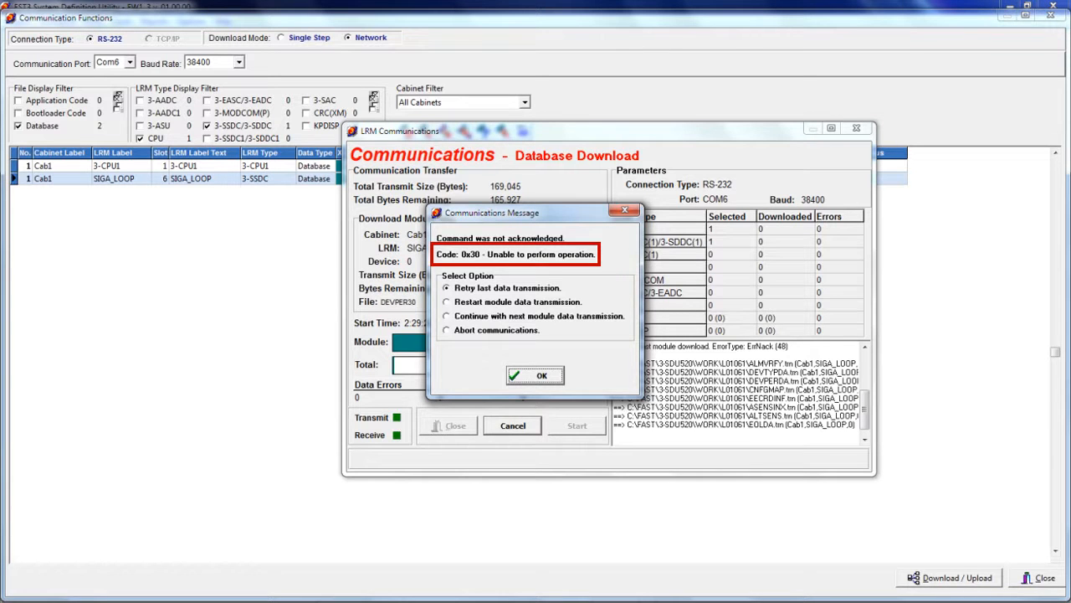
Abort the failed database download and close the LRM Communications and Communication Functions windows
click(459, 333)
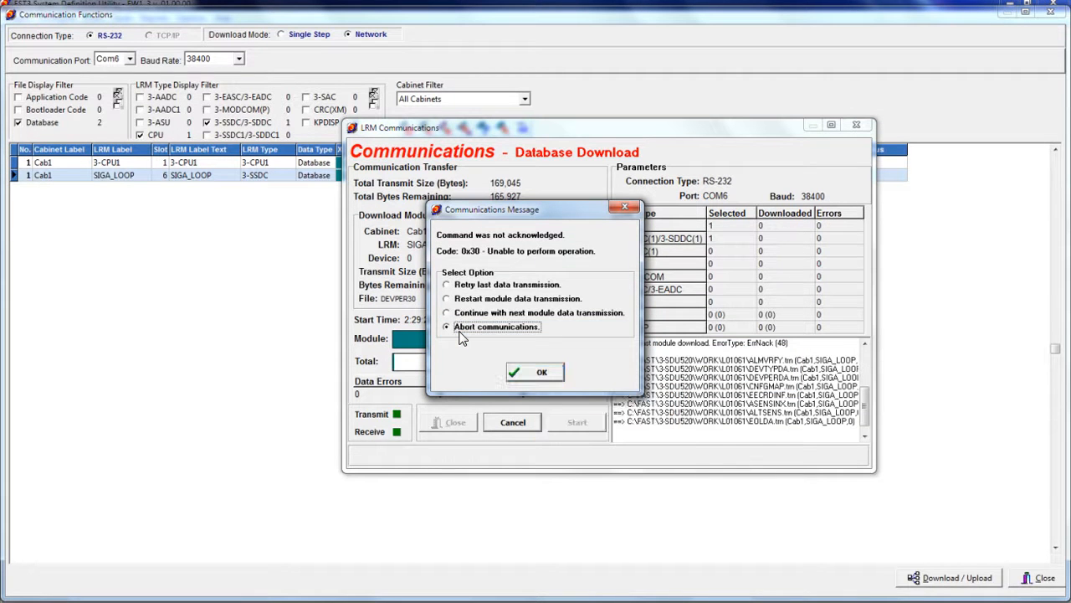
click(537, 374)
drag(868, 421, 869, 376)
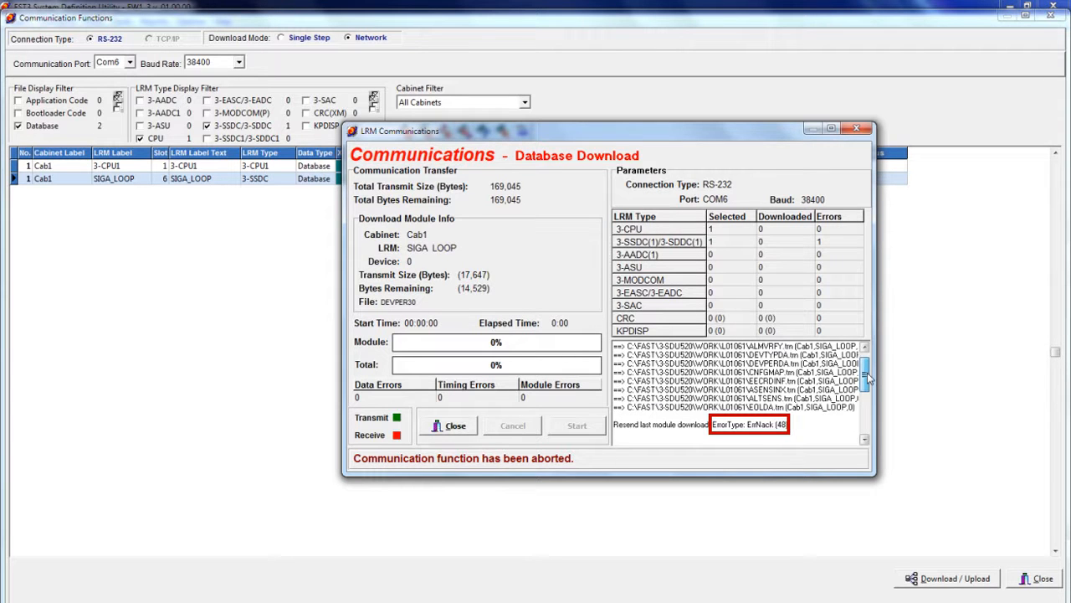
click(453, 426)
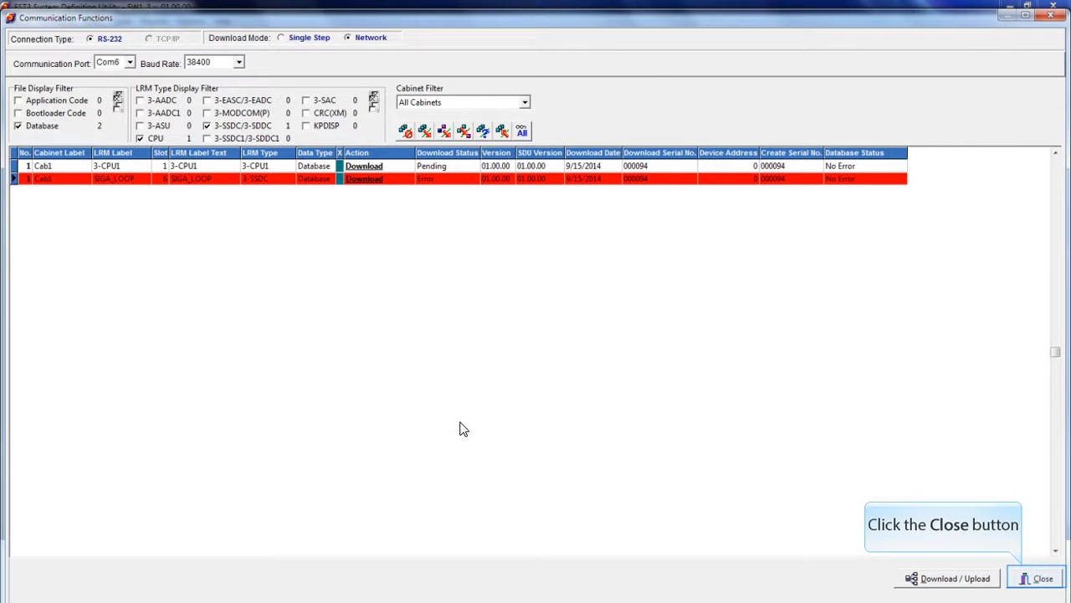
click(1024, 577)
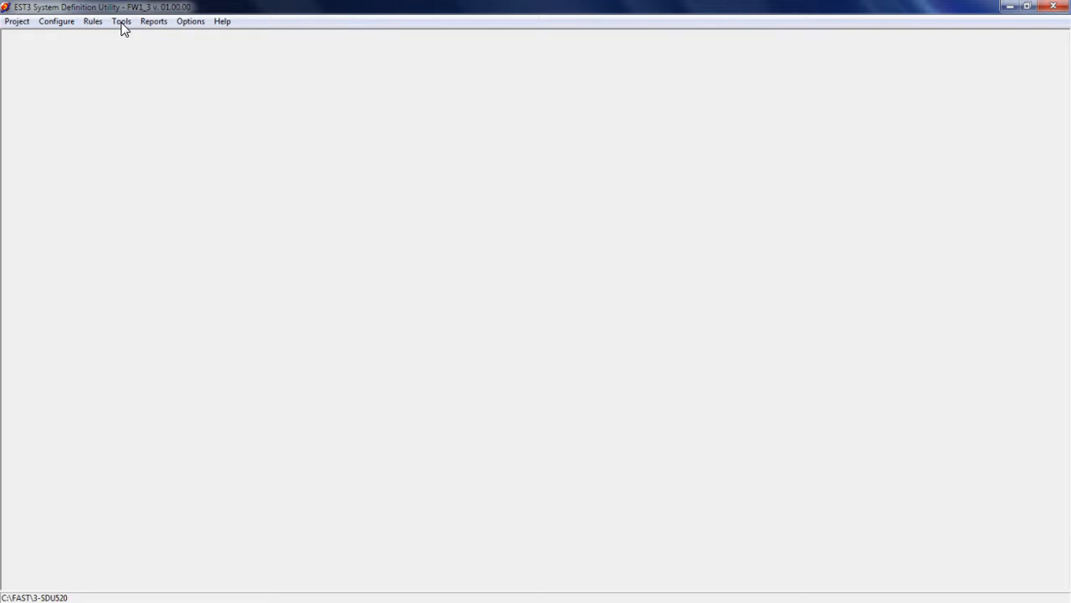
Open the communication functions, list only 3-SSDC/3-SDDC modules, and compare their installed code and bootstrap versions with the SDU versions
click(121, 22)
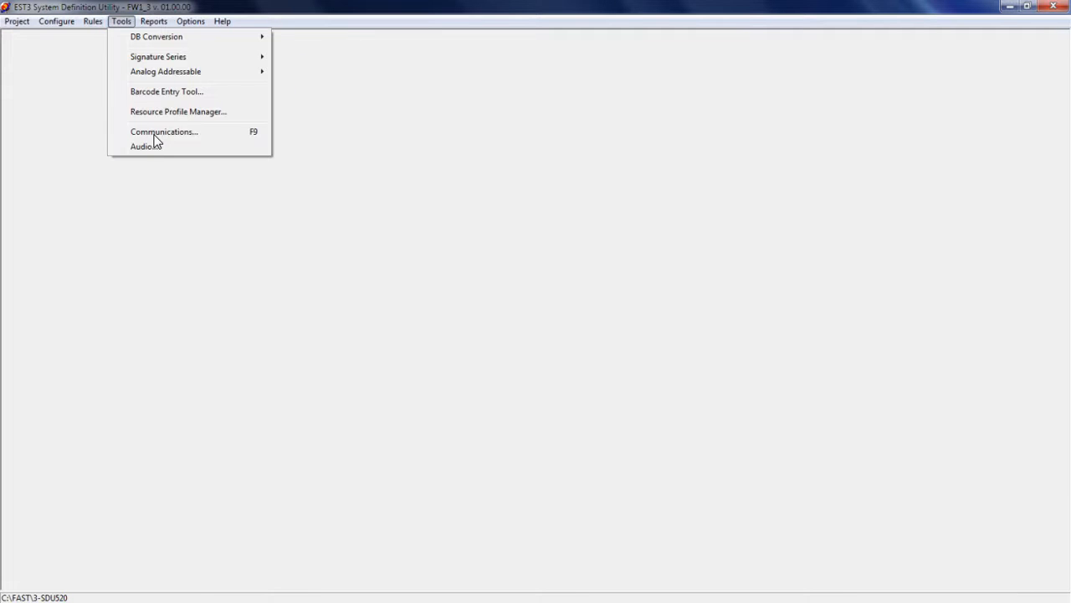
click(154, 134)
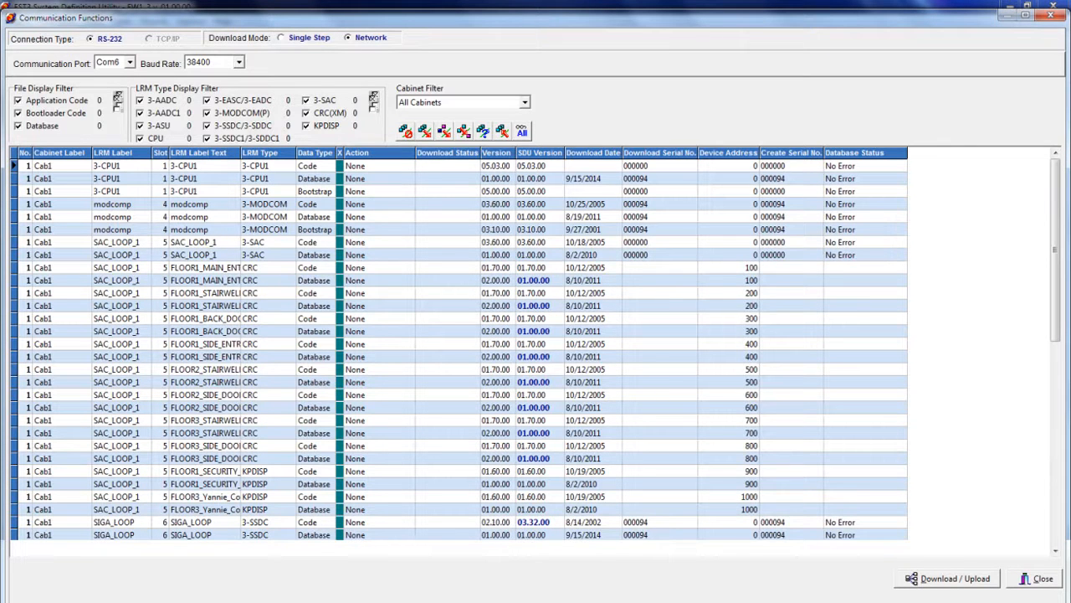
click(373, 98)
click(209, 125)
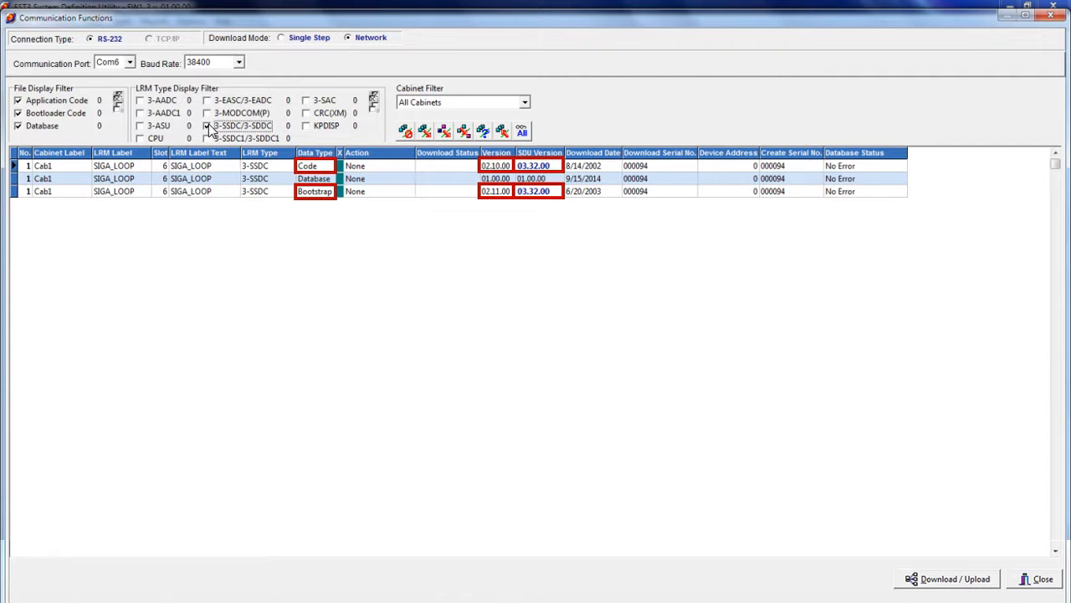
click(1036, 579)
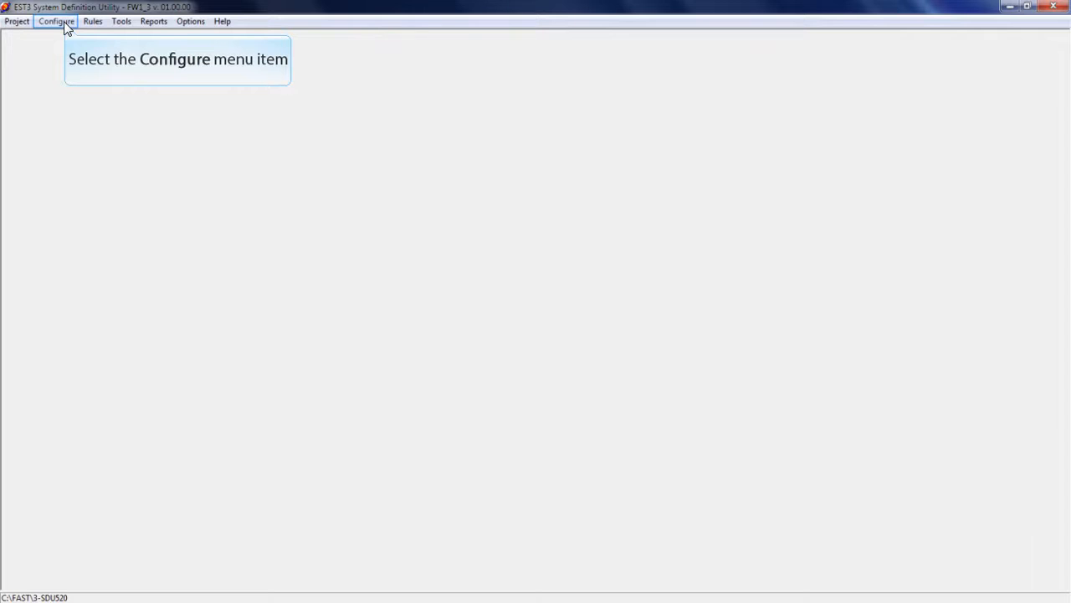
Set the 3-SSDC\3-SDDC application microcode to version 02.10.00 in the project parameters and accept the change
click(66, 25)
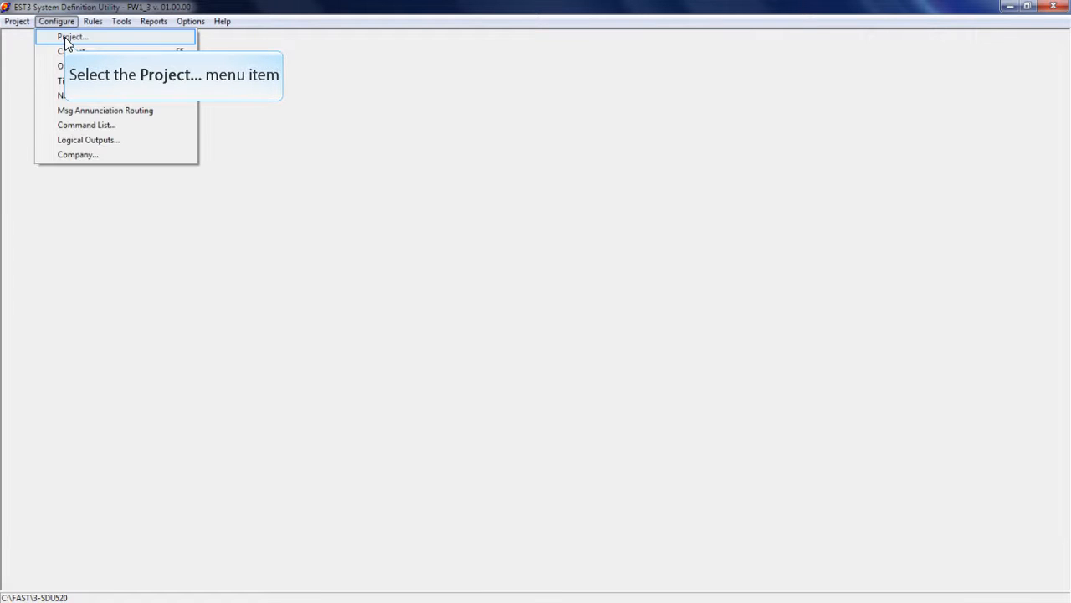
click(67, 37)
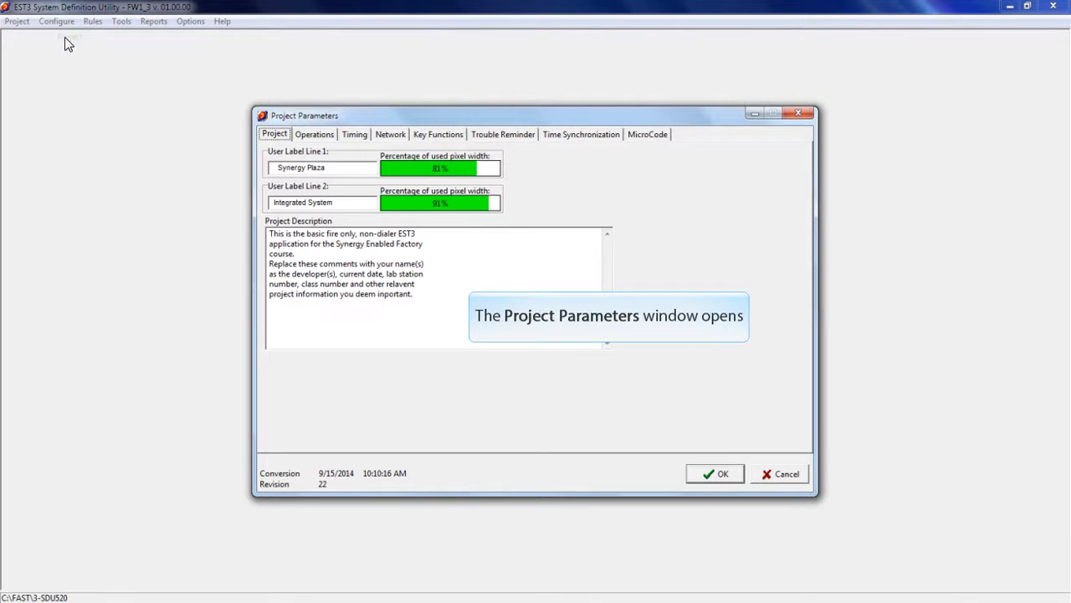
click(646, 137)
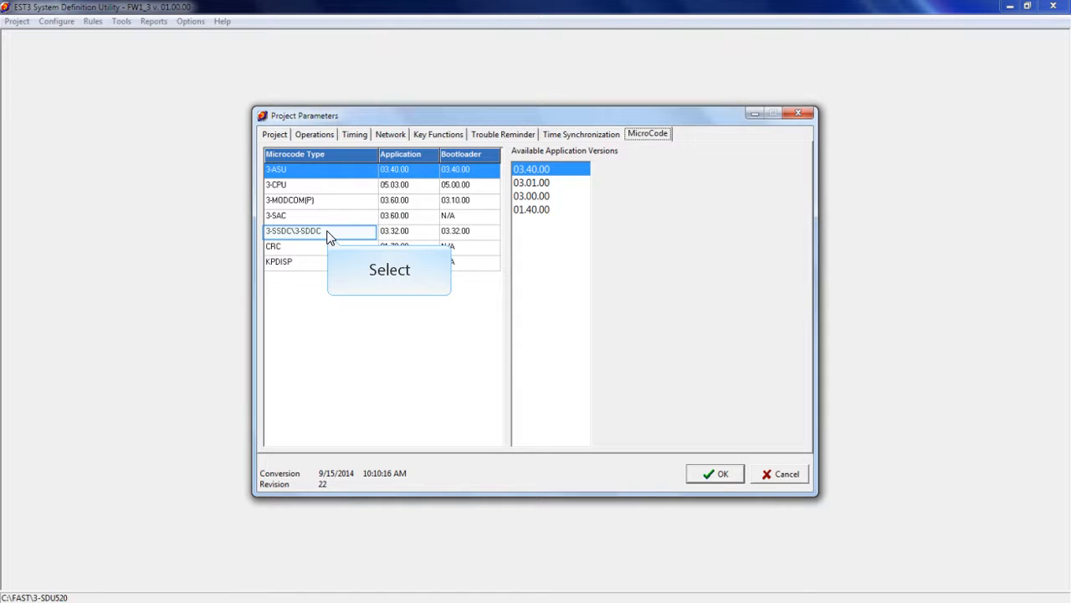
click(329, 237)
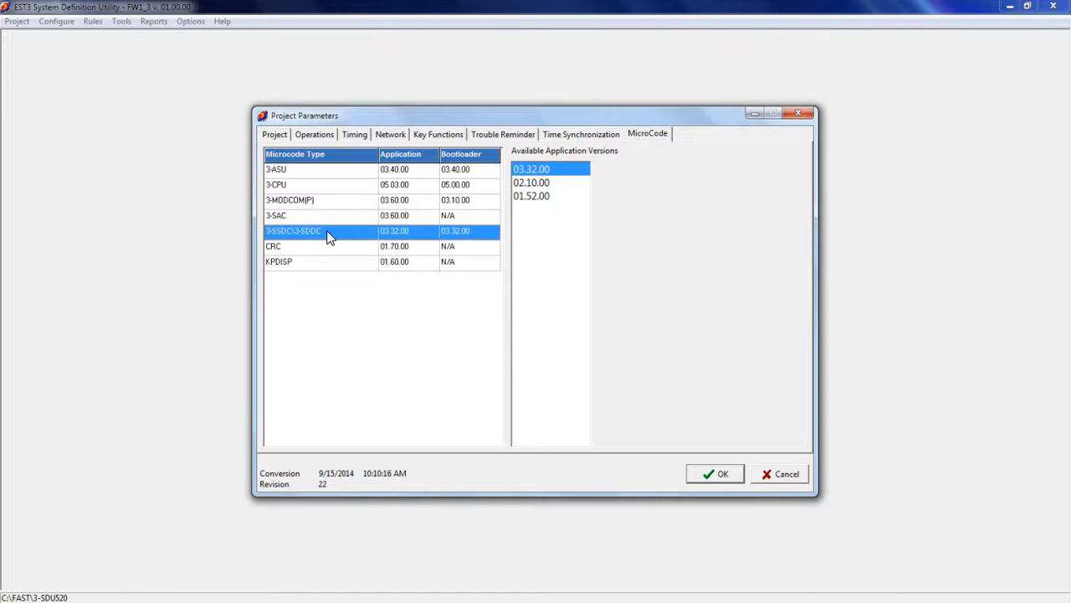
click(534, 183)
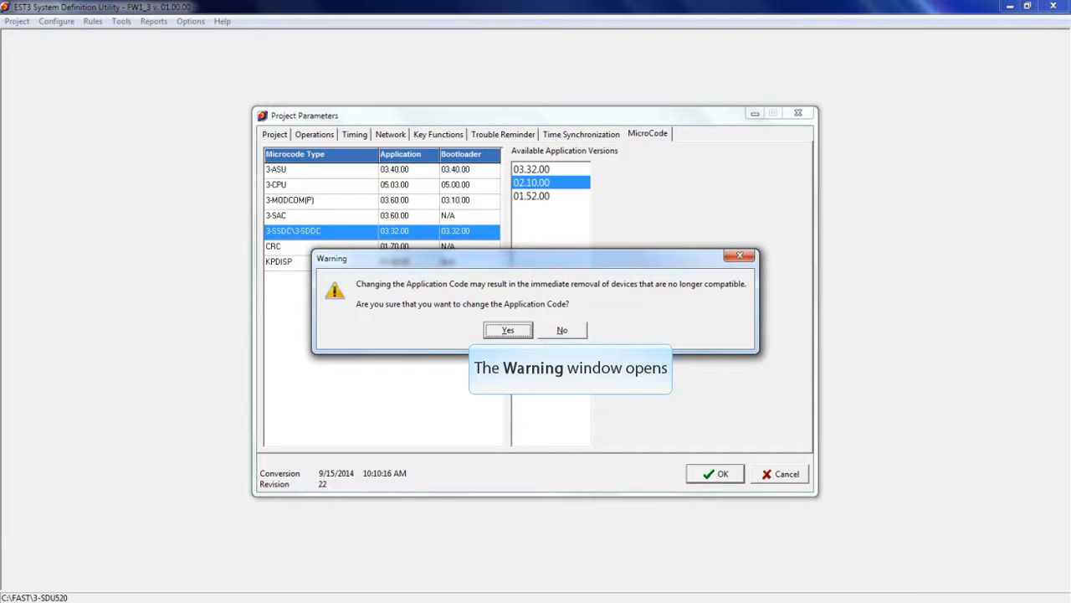
click(509, 330)
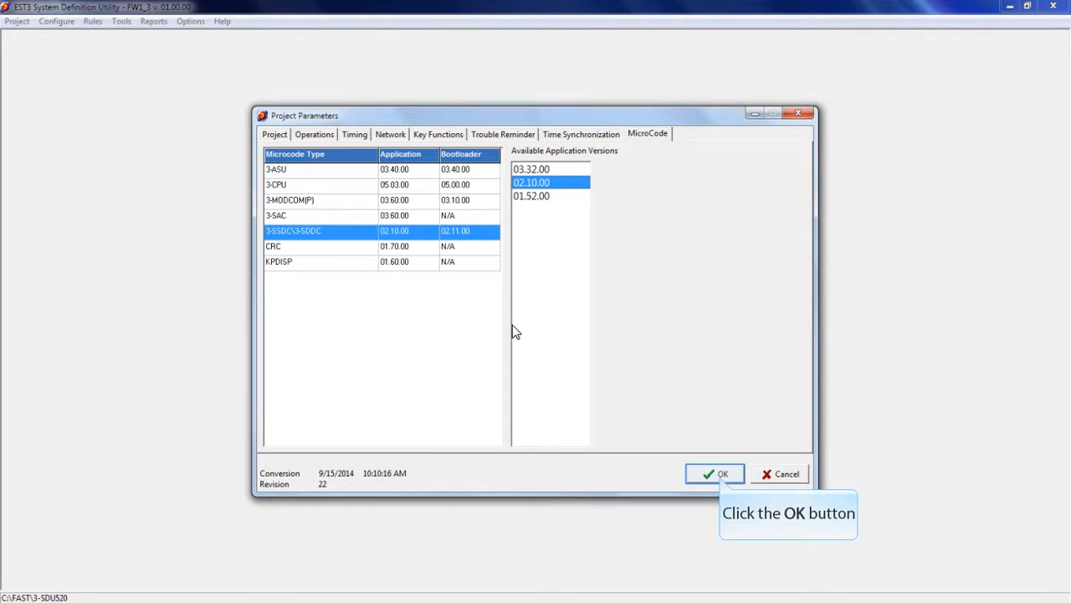
click(716, 474)
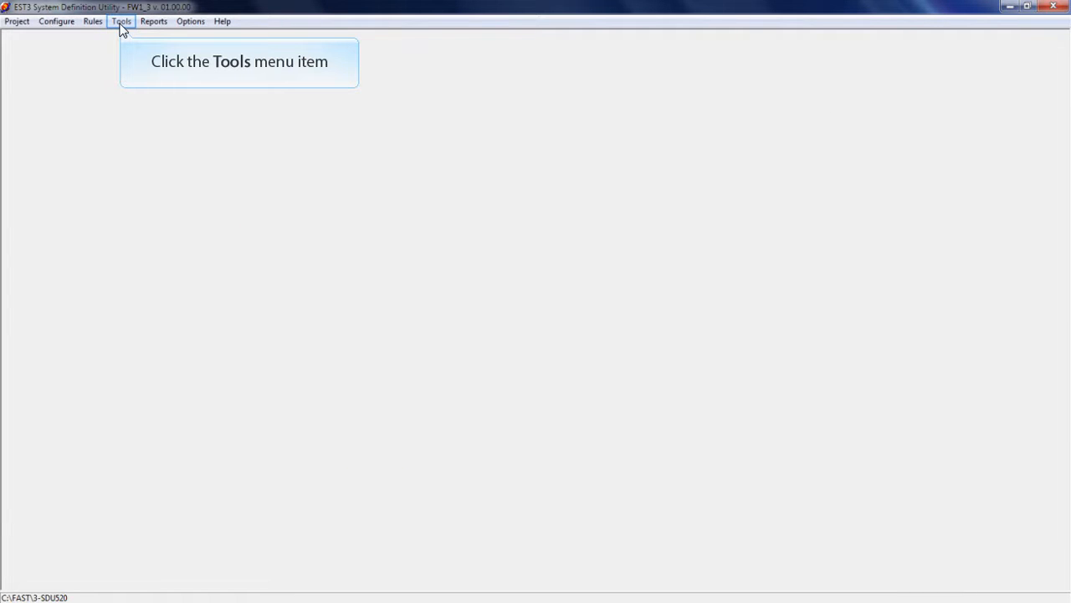
Recheck the Version and SDU Version values of the SIGA_LOOP entries with only 3-SSDC/3-SDDC modules listed in Communications
click(121, 23)
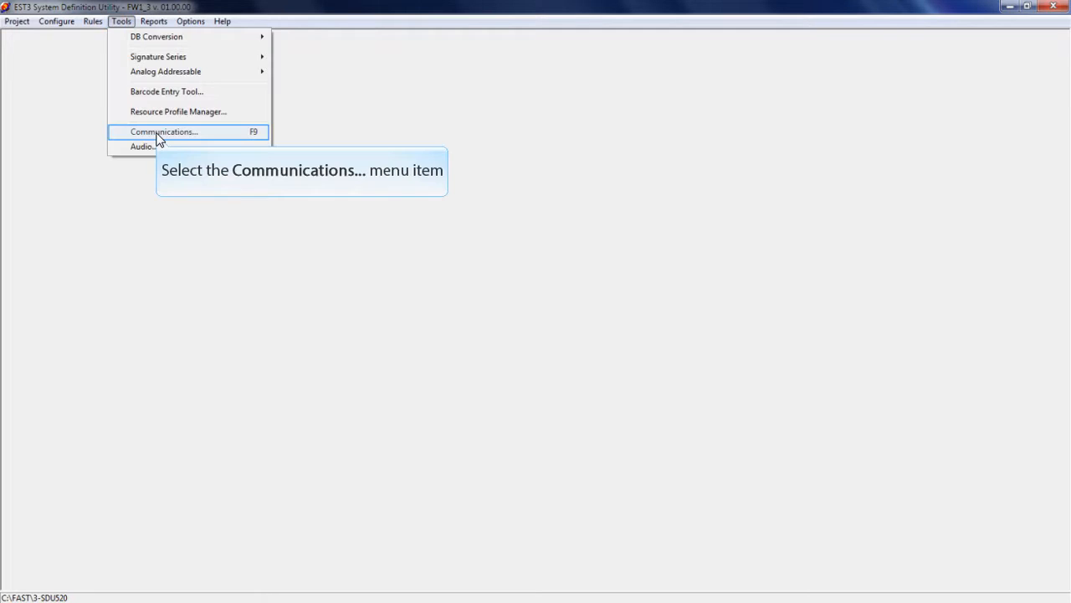
click(159, 132)
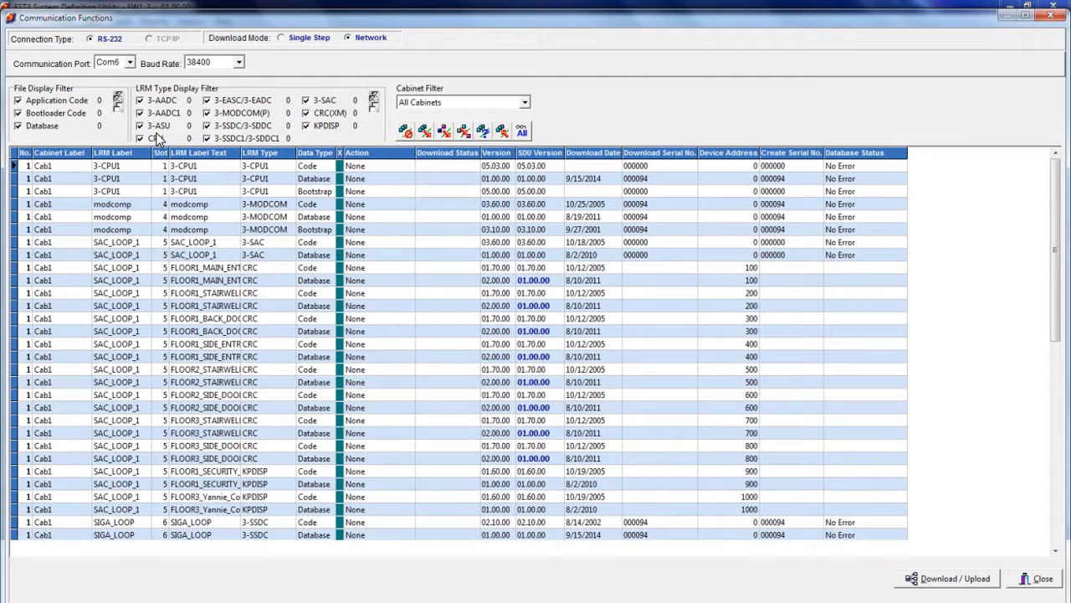
click(374, 109)
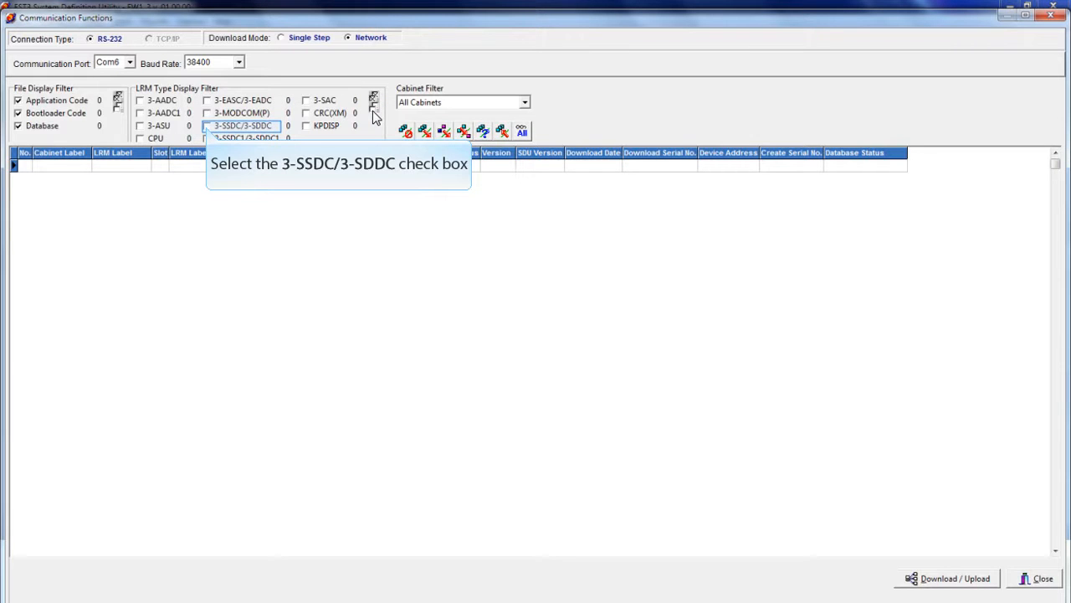
click(207, 125)
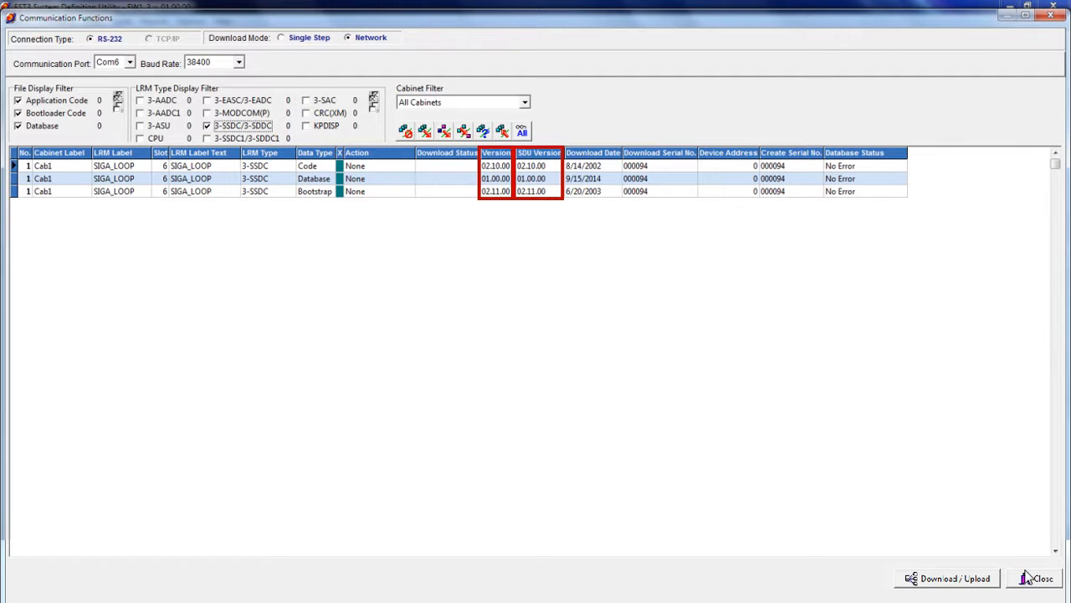
click(1029, 577)
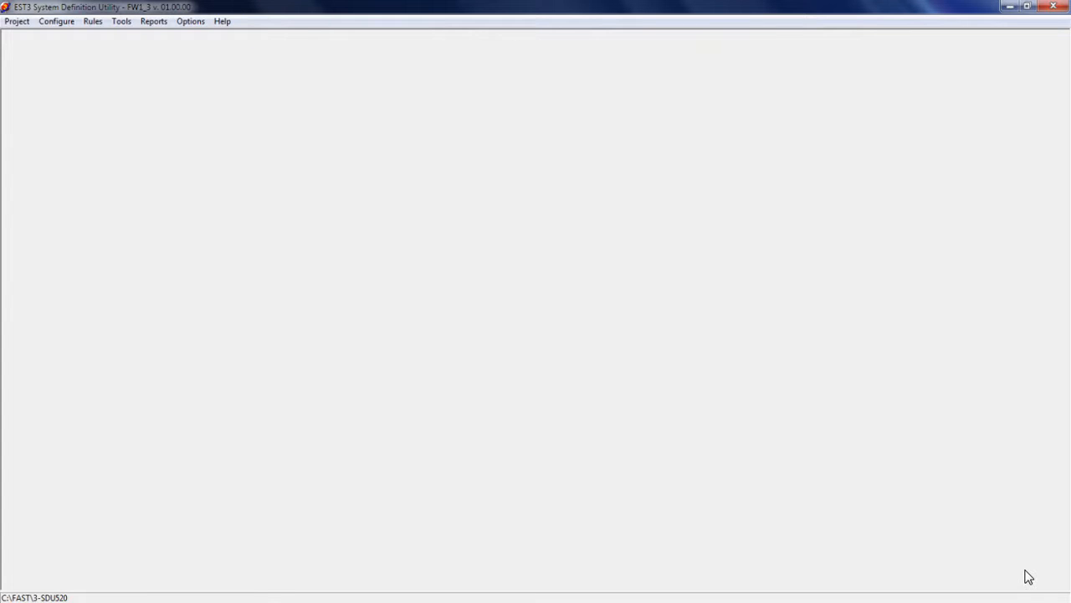
Set the 3-SSDC\3-SDDC application microcode to version 03.32.00 in the project parameters and accept the change
click(67, 22)
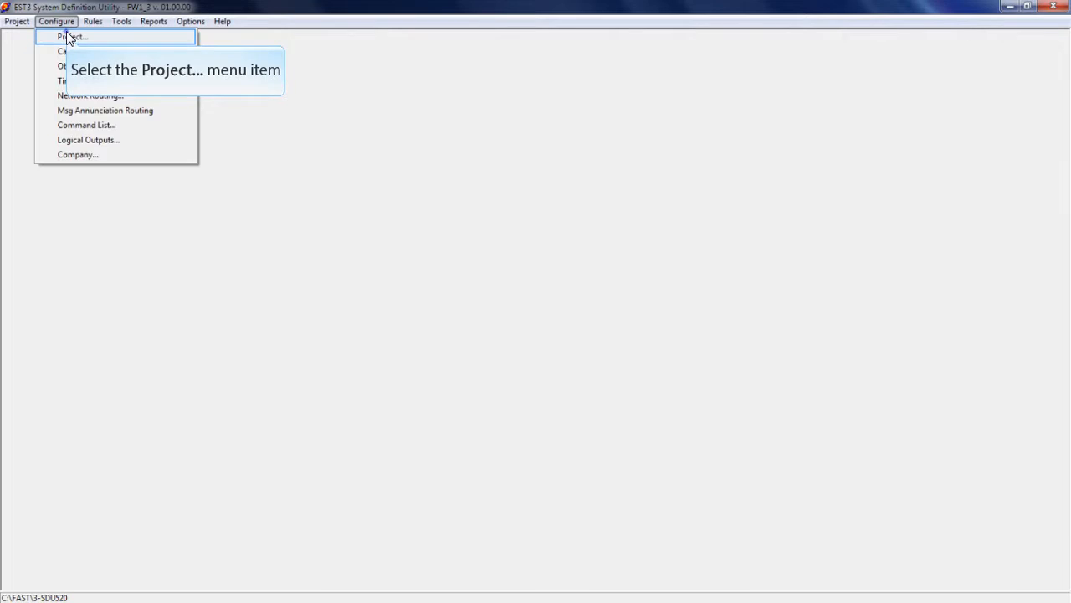
click(67, 36)
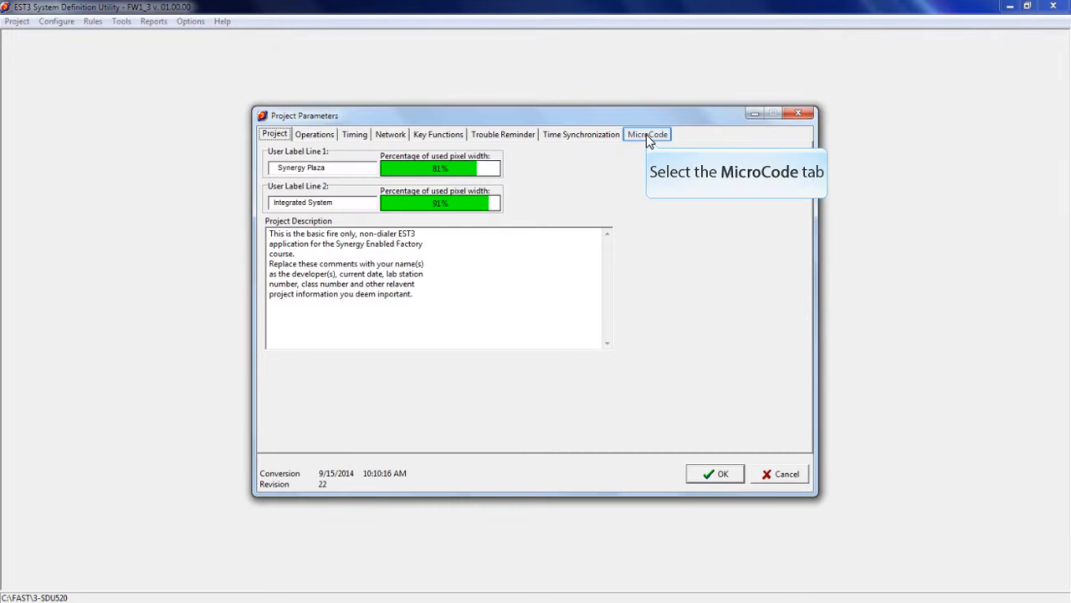
click(646, 134)
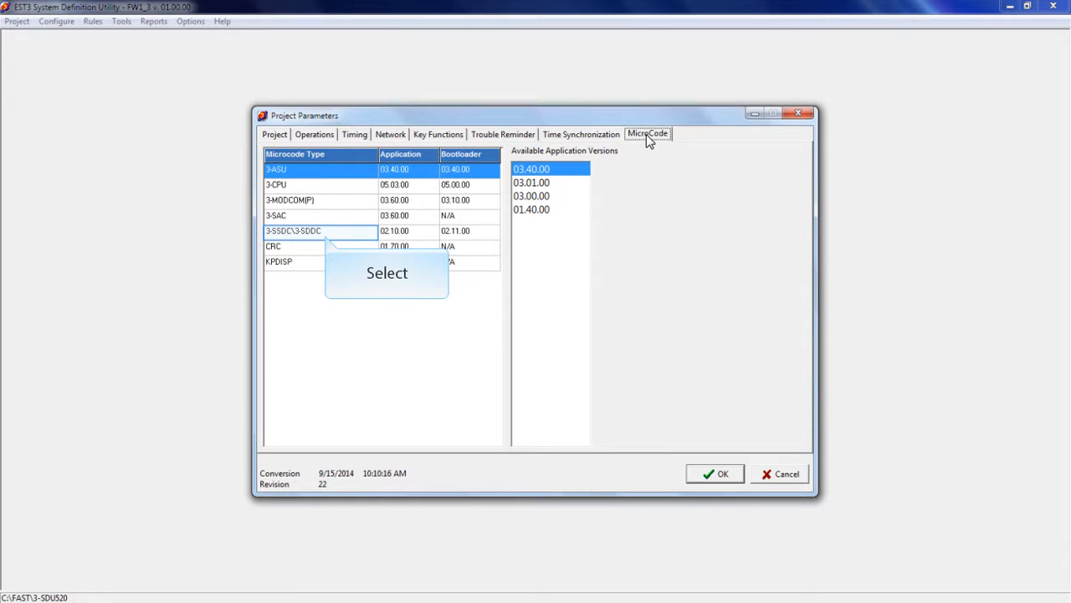
click(327, 234)
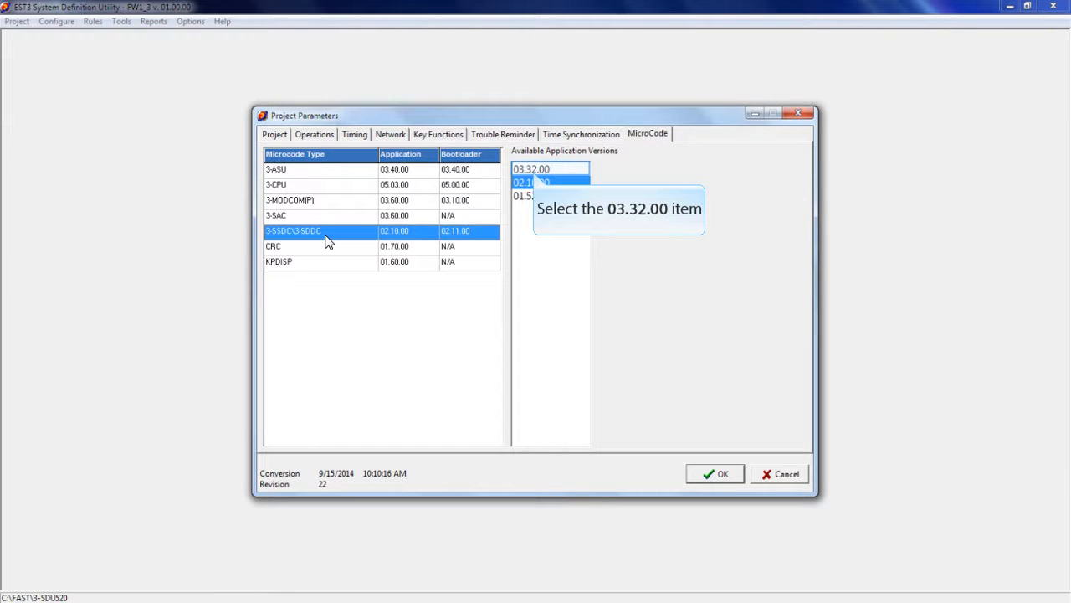
click(532, 169)
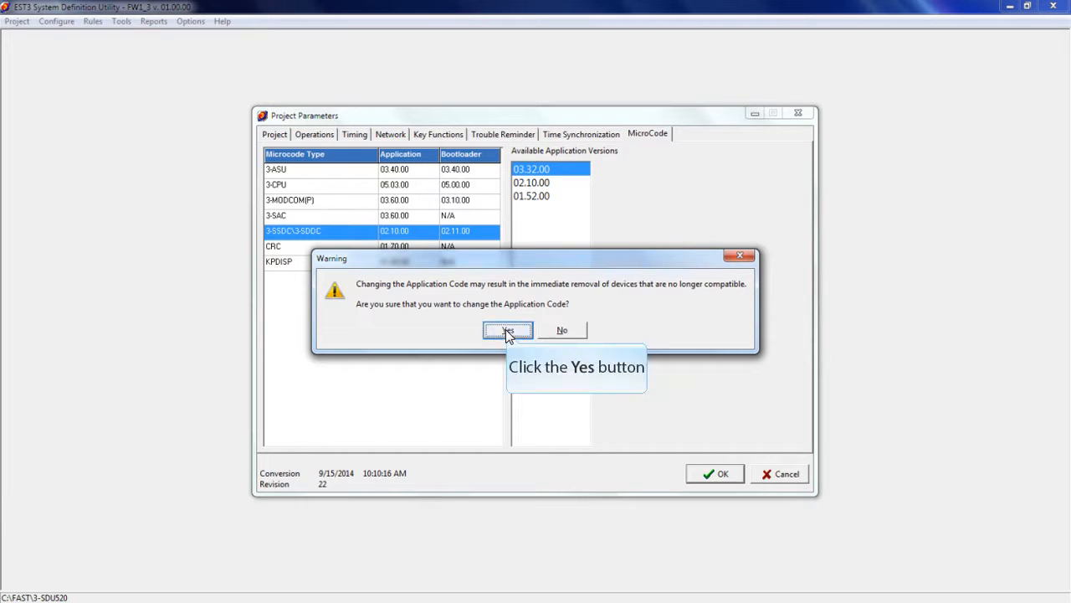
click(508, 330)
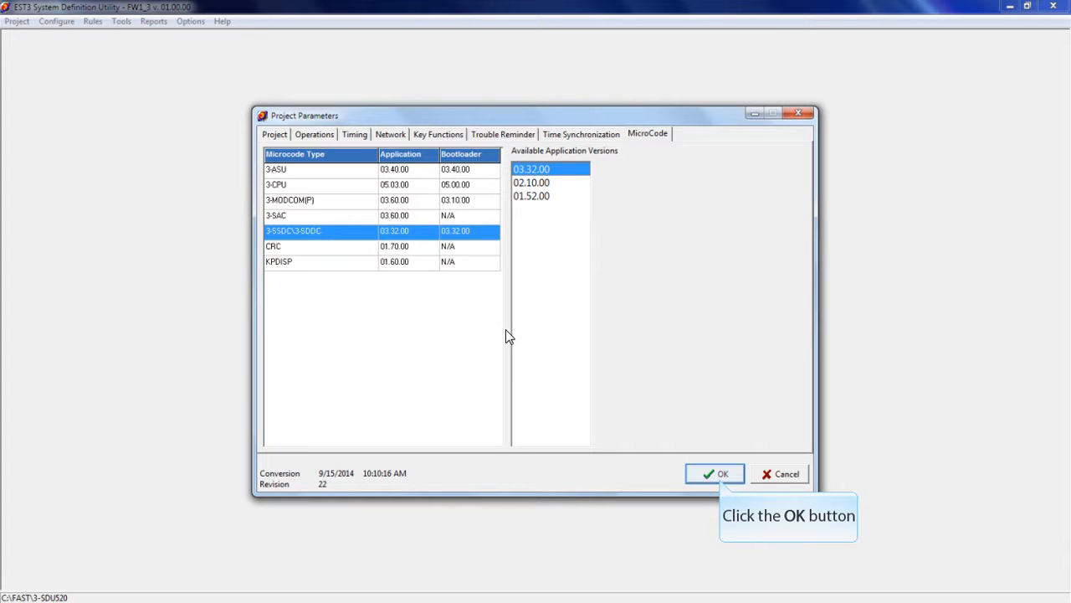
click(720, 475)
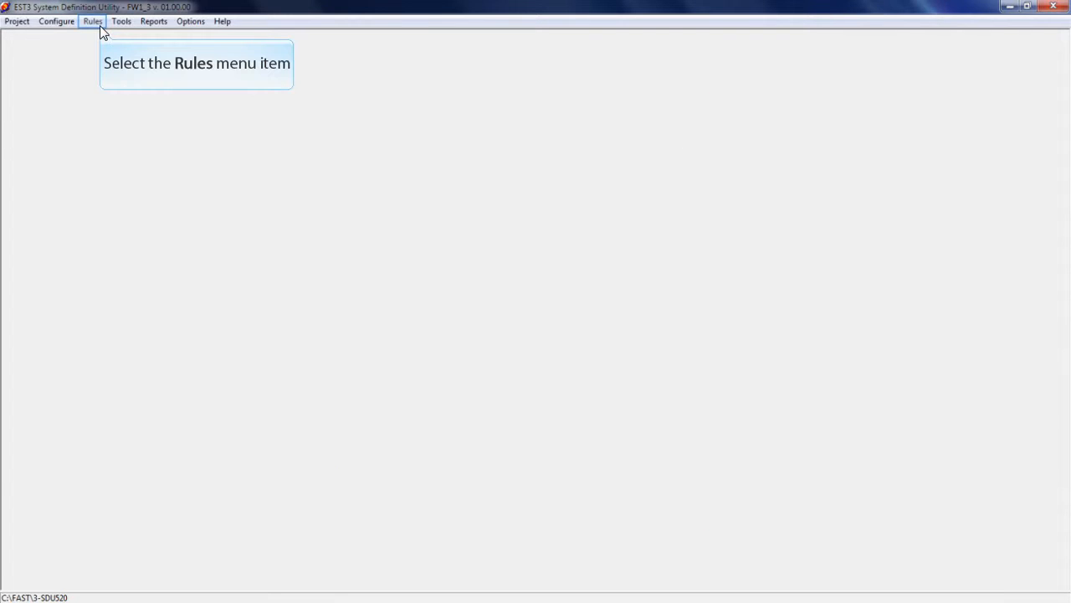
Compile the project rules and run the database conversion on all LRMs
click(93, 22)
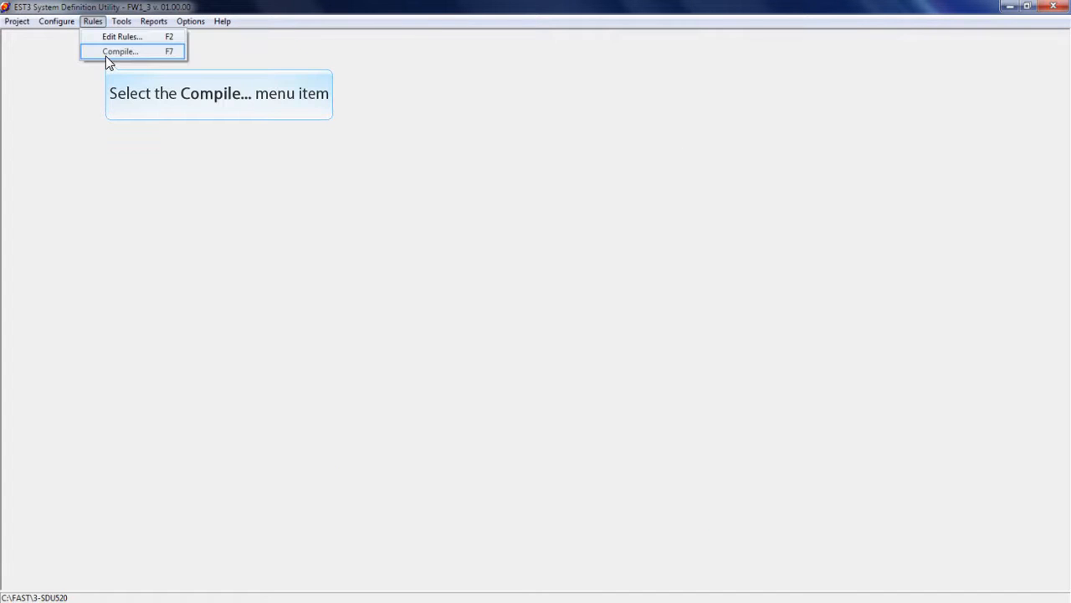
click(118, 52)
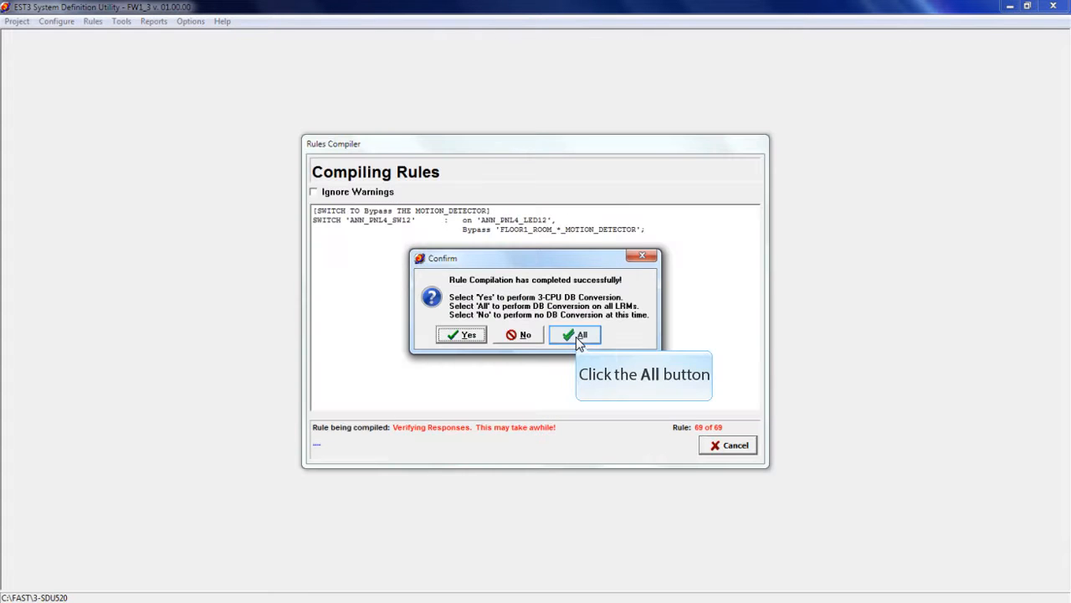
click(576, 336)
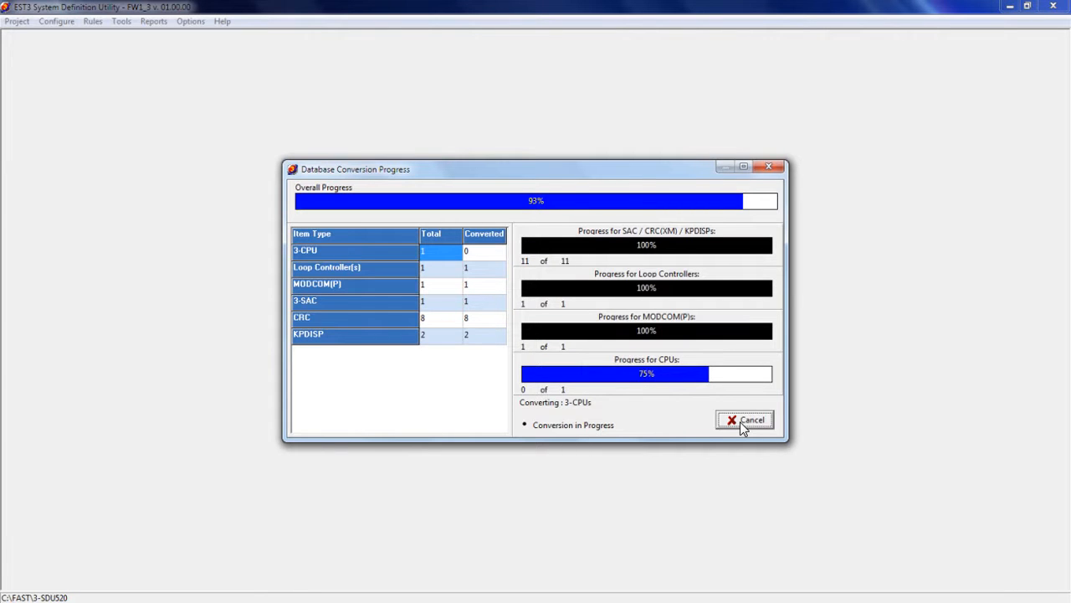
click(740, 422)
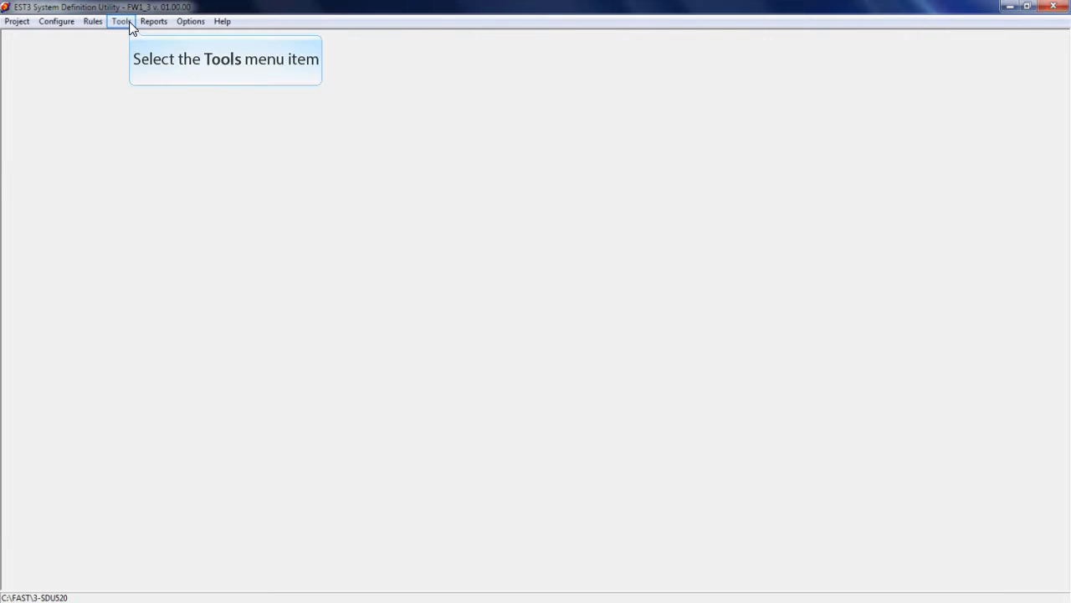
Open the communication functions and filter the LRM list to show only 3-SSDC/3-SDDC modules
click(122, 21)
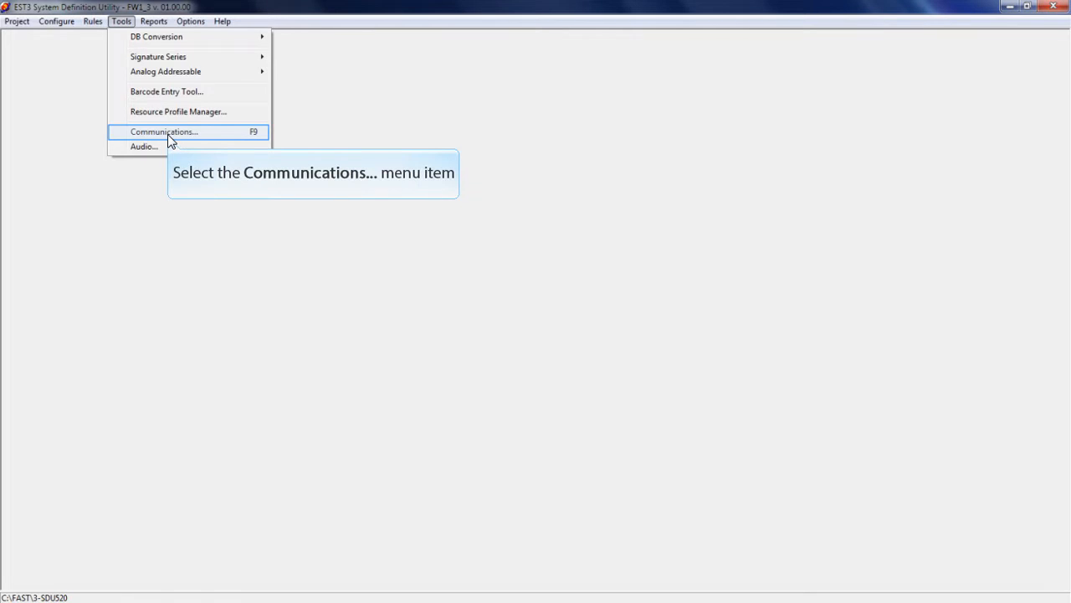
click(168, 134)
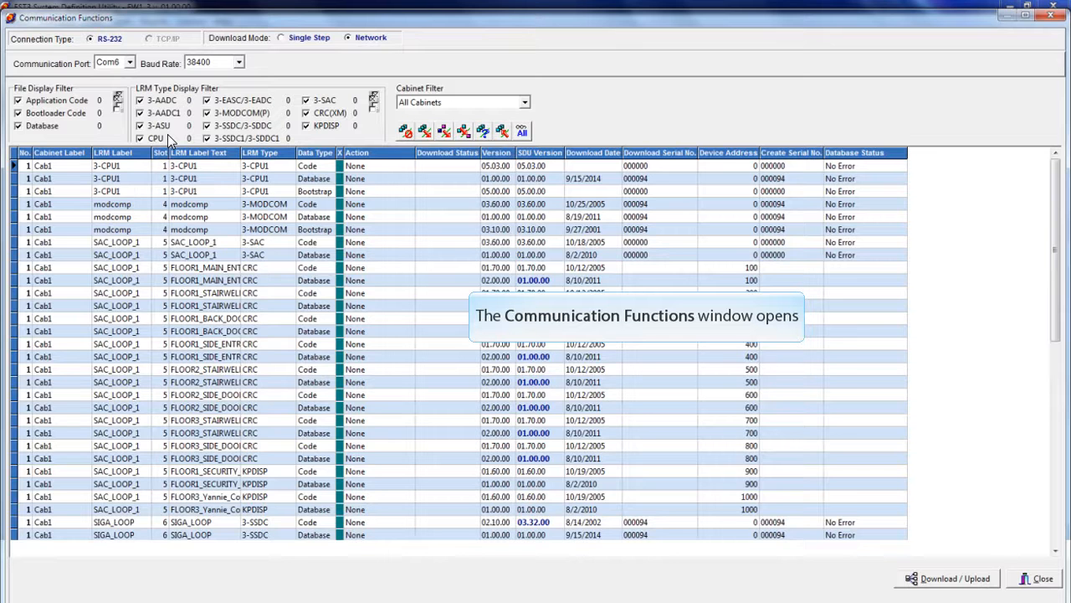
click(374, 107)
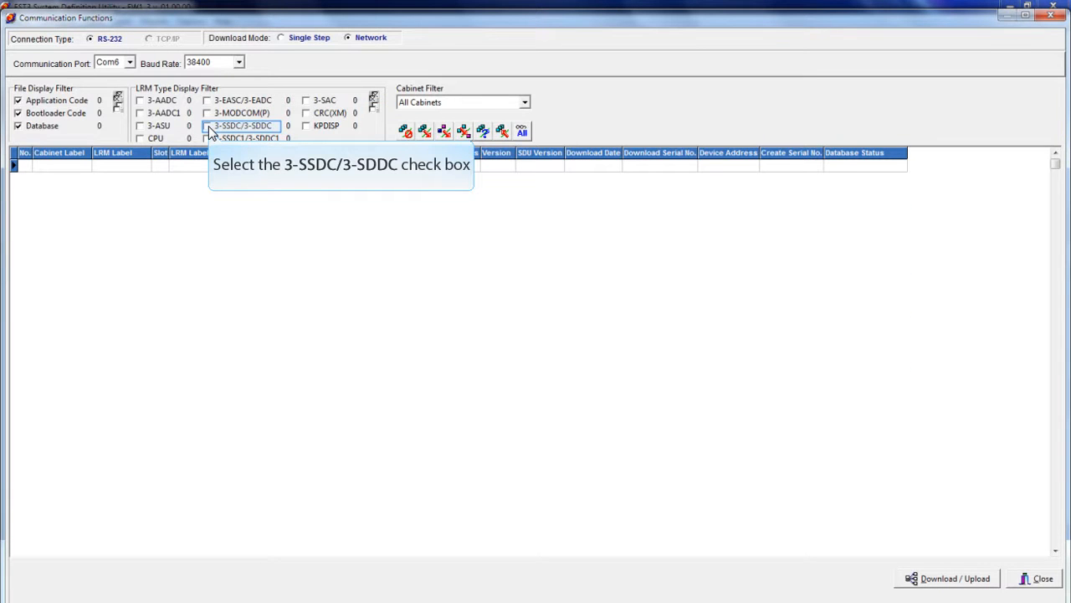
click(207, 126)
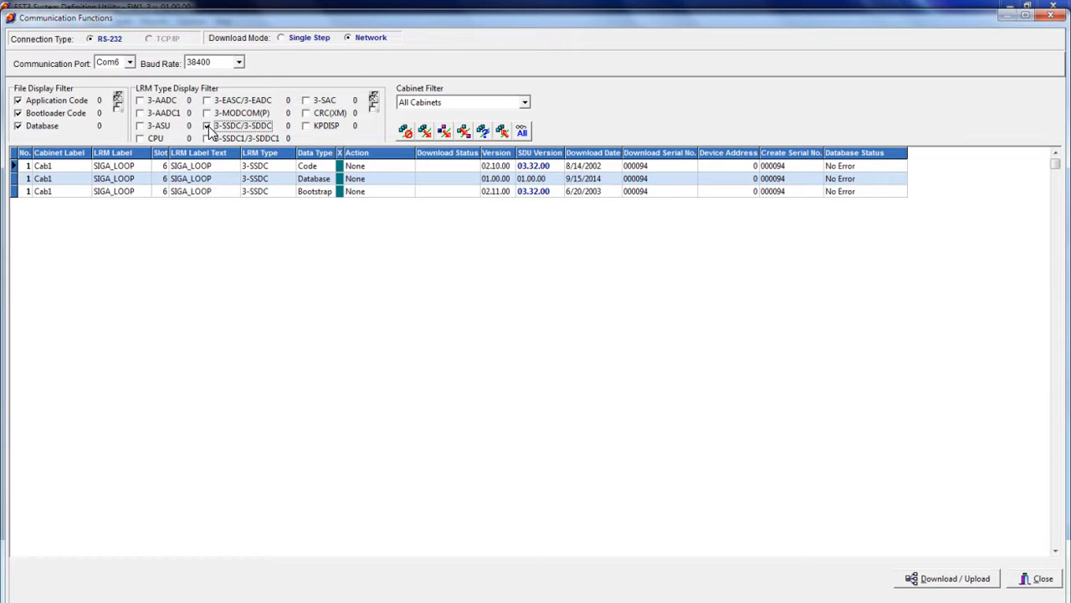
List only the bootloader code and download the SIGA_LOOP 3-SSDC Bootstrap file to the module
click(35, 102)
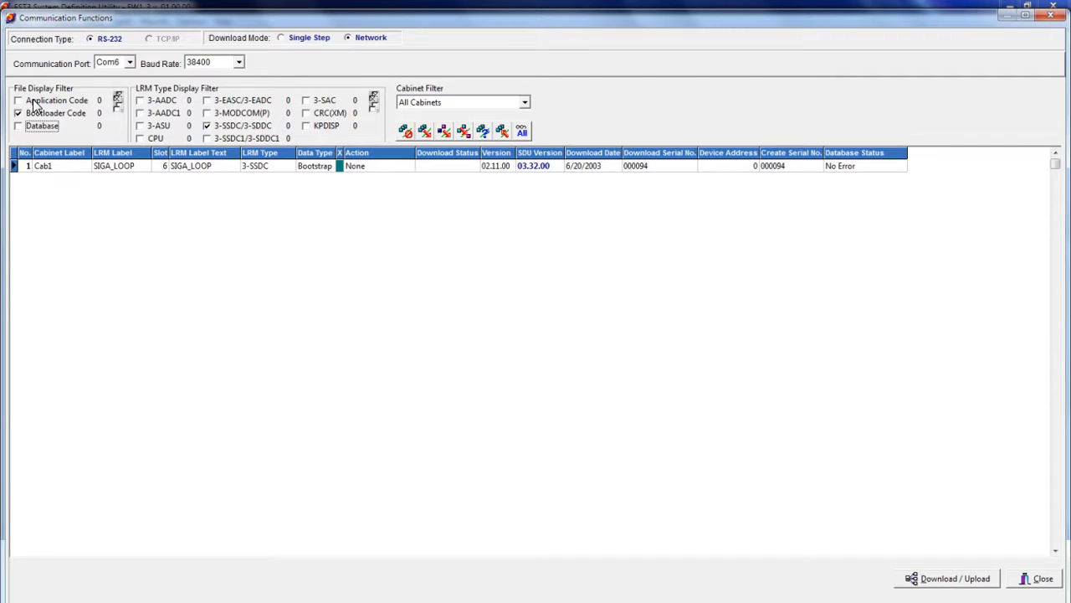
click(340, 165)
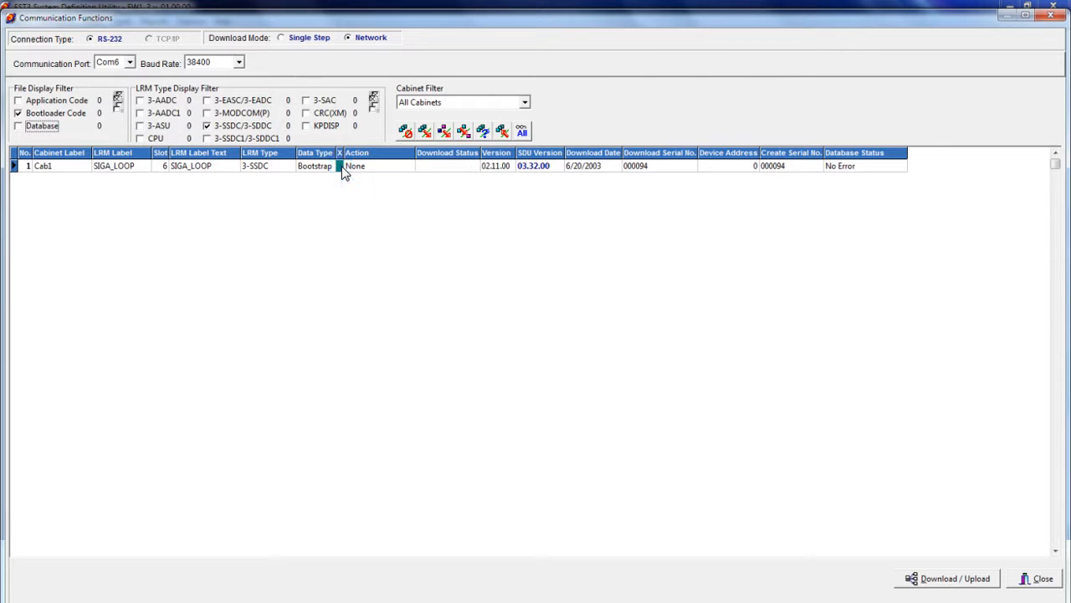
click(924, 571)
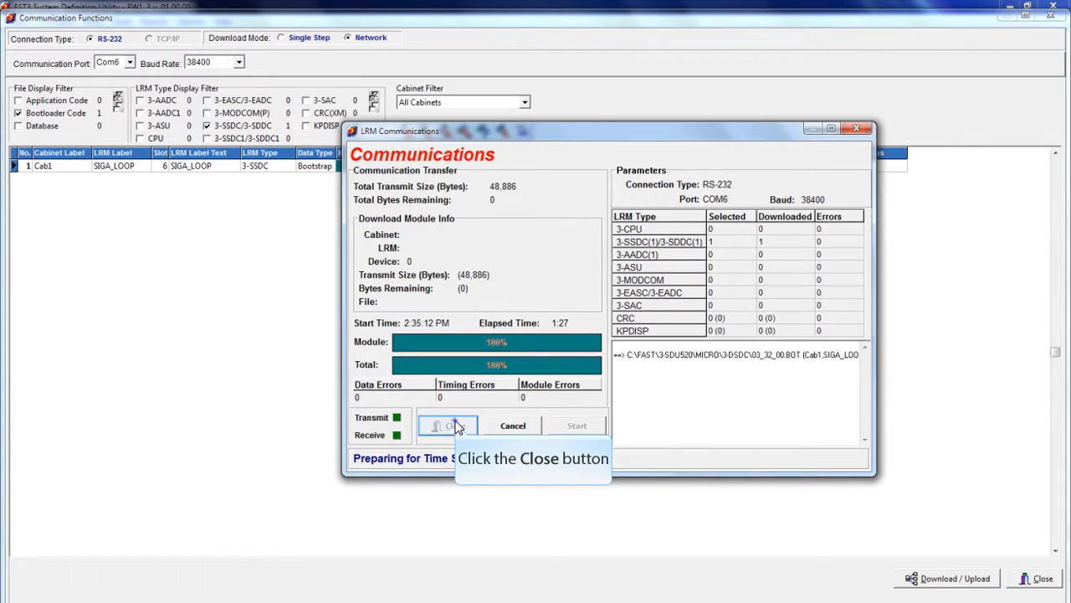
click(451, 426)
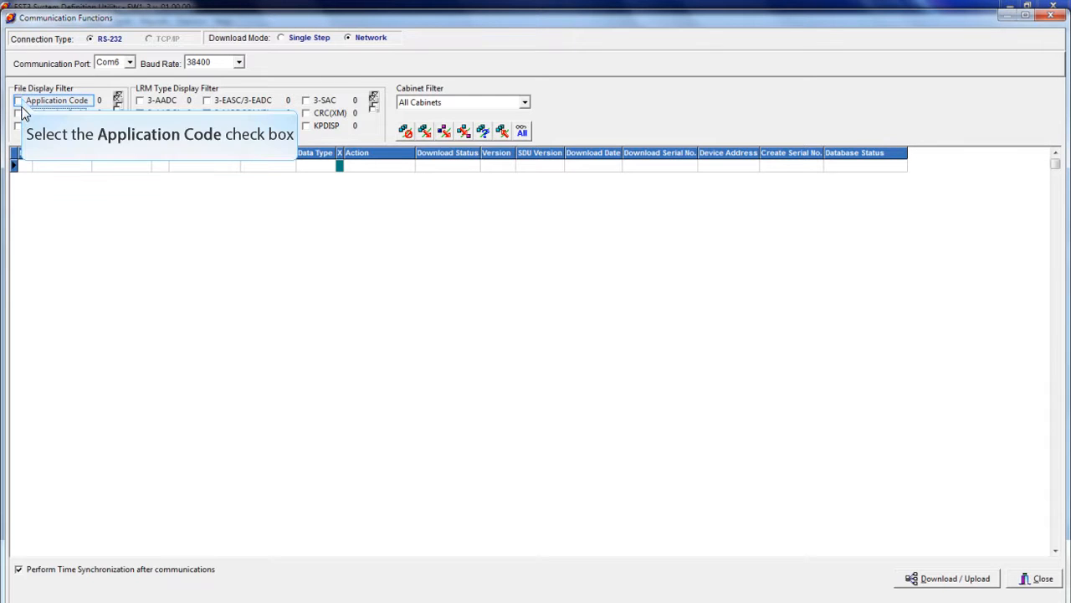
List only the application code and download the SIGA_LOOP 3-SSDC Code file to the module
click(19, 101)
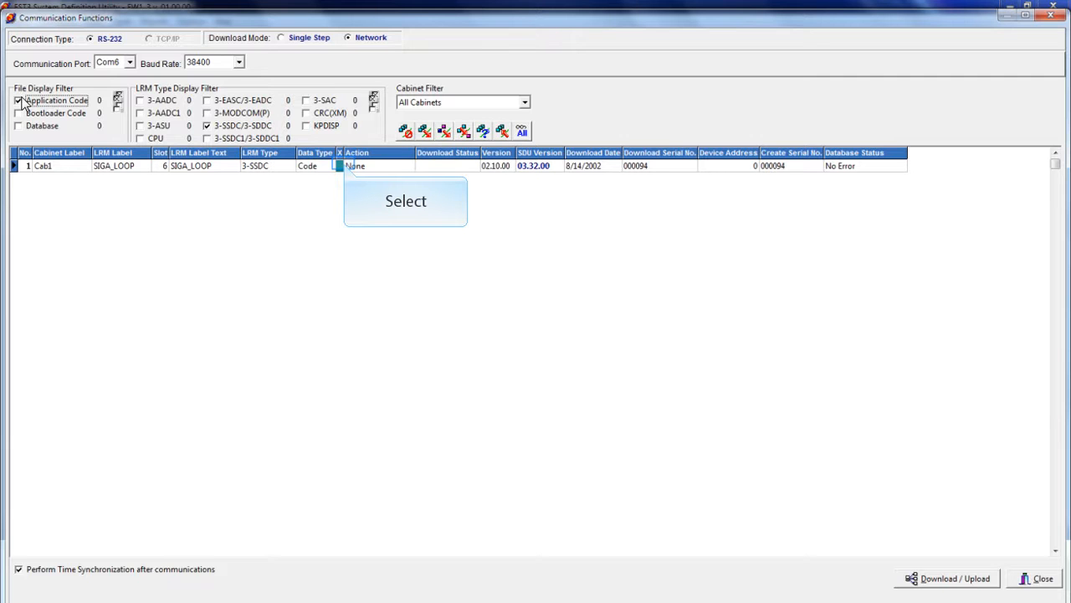
click(347, 167)
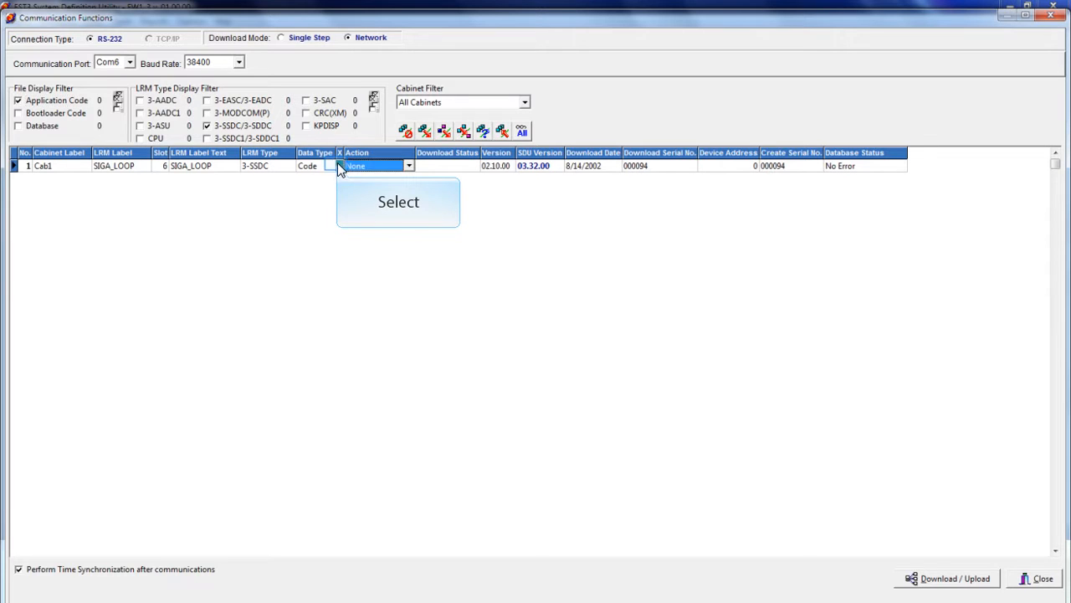
click(339, 167)
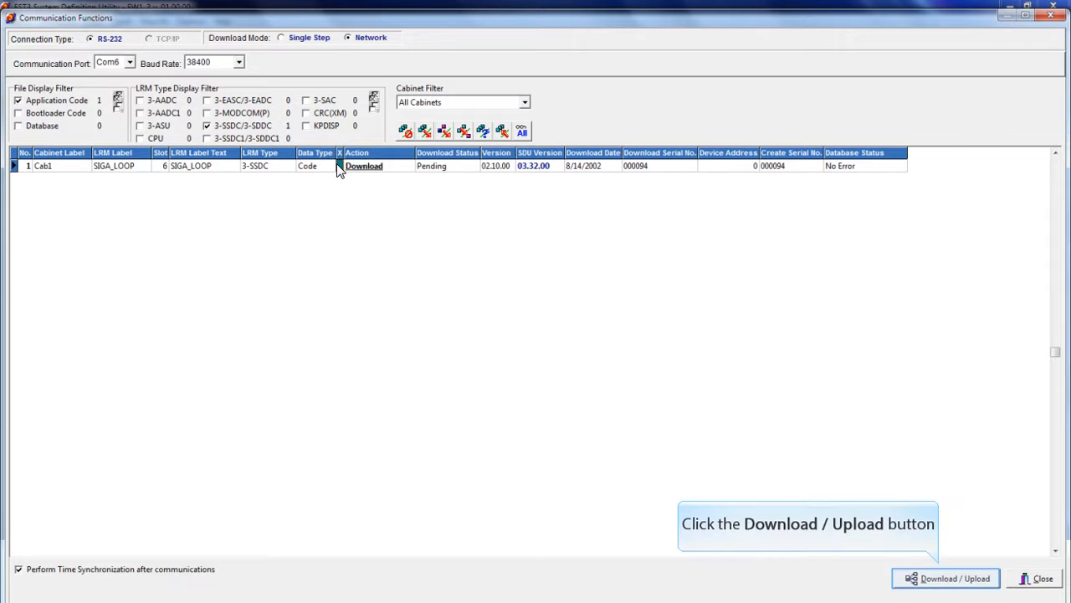
click(941, 574)
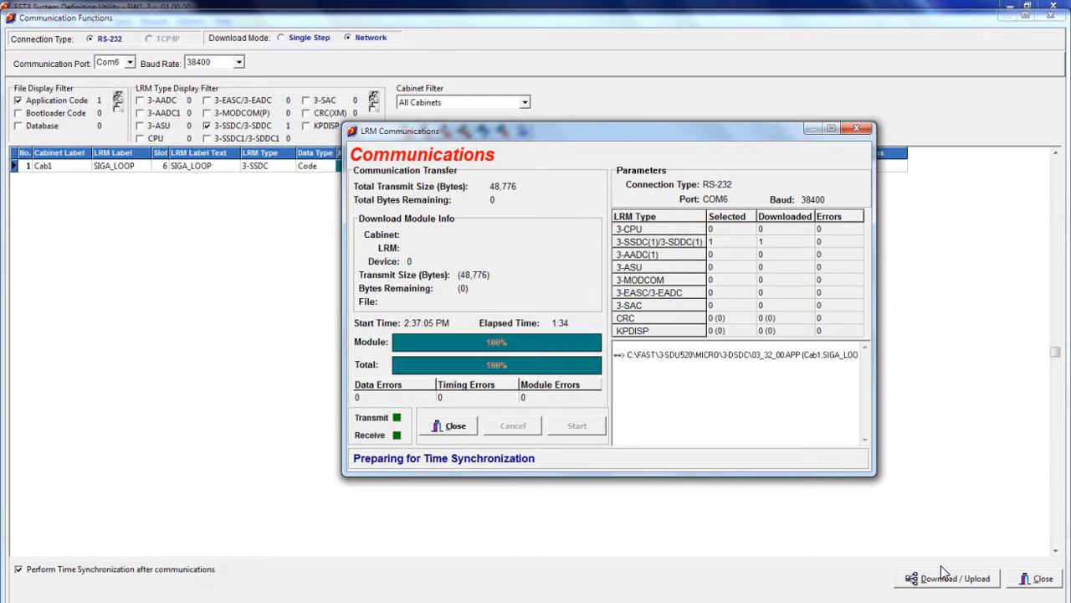
click(449, 428)
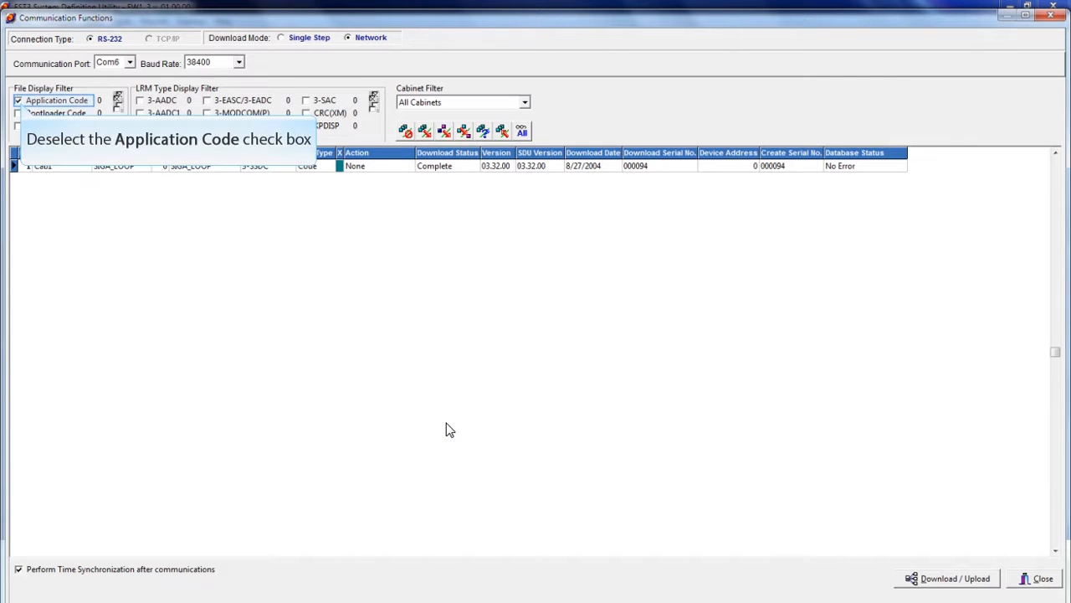
List only the database files and download the SIGA_LOOP 3-SSDC Database to the module
click(17, 100)
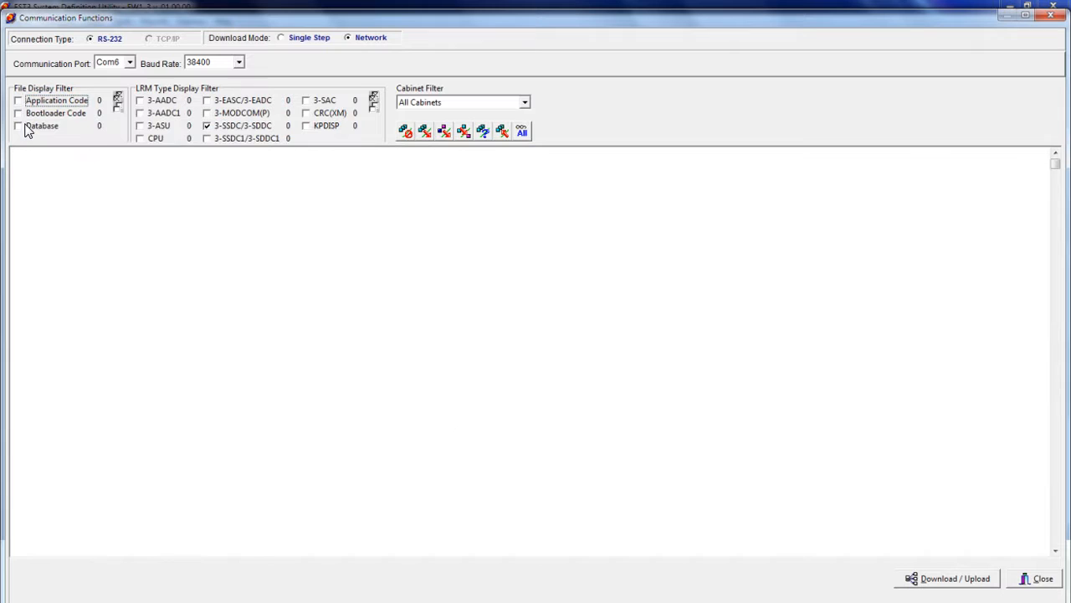
click(24, 126)
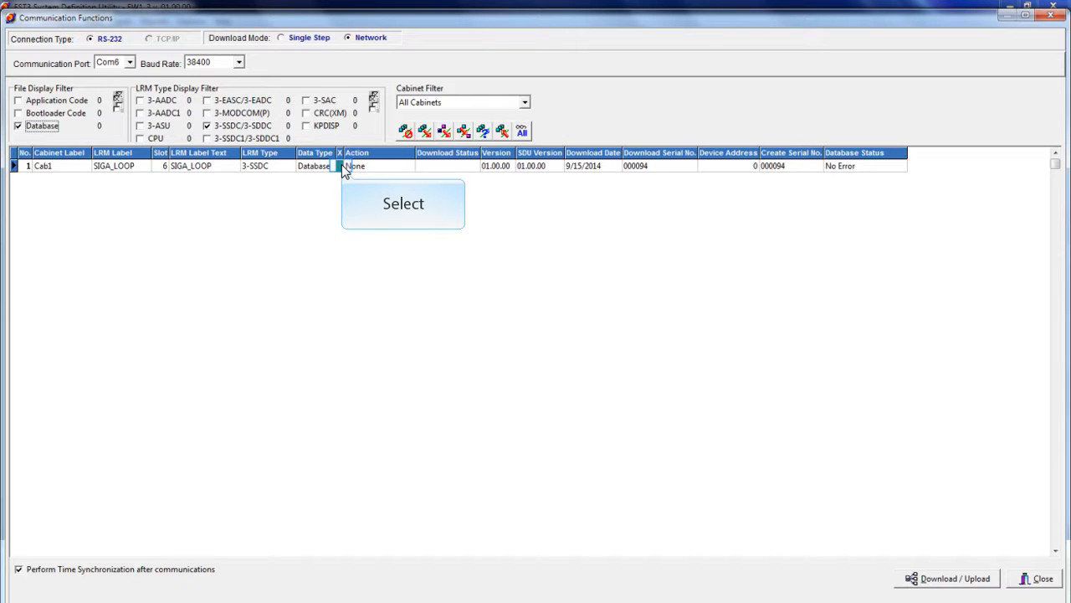
click(341, 167)
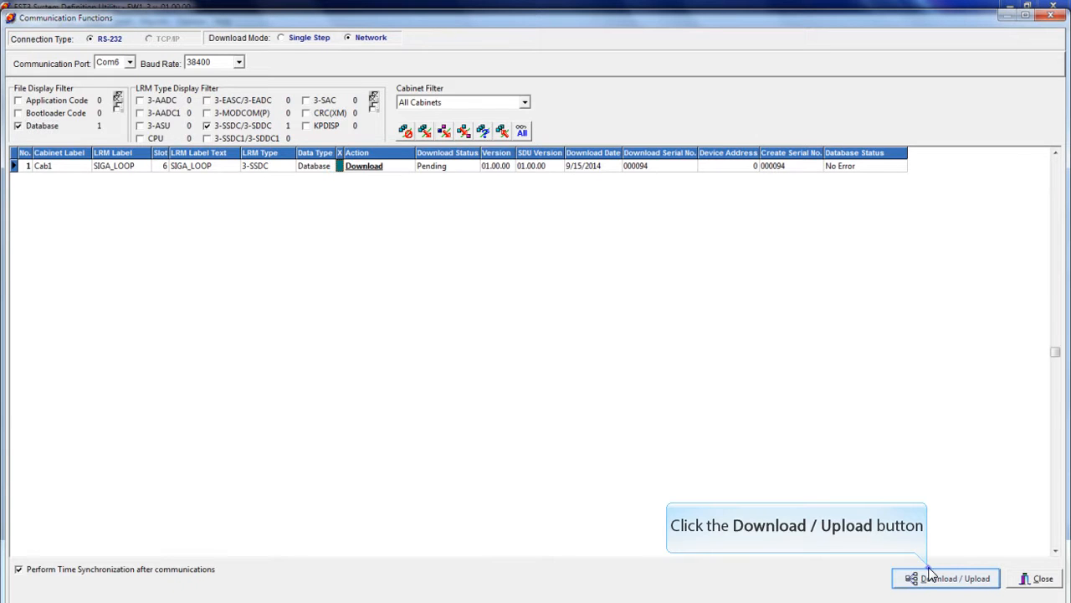
click(931, 576)
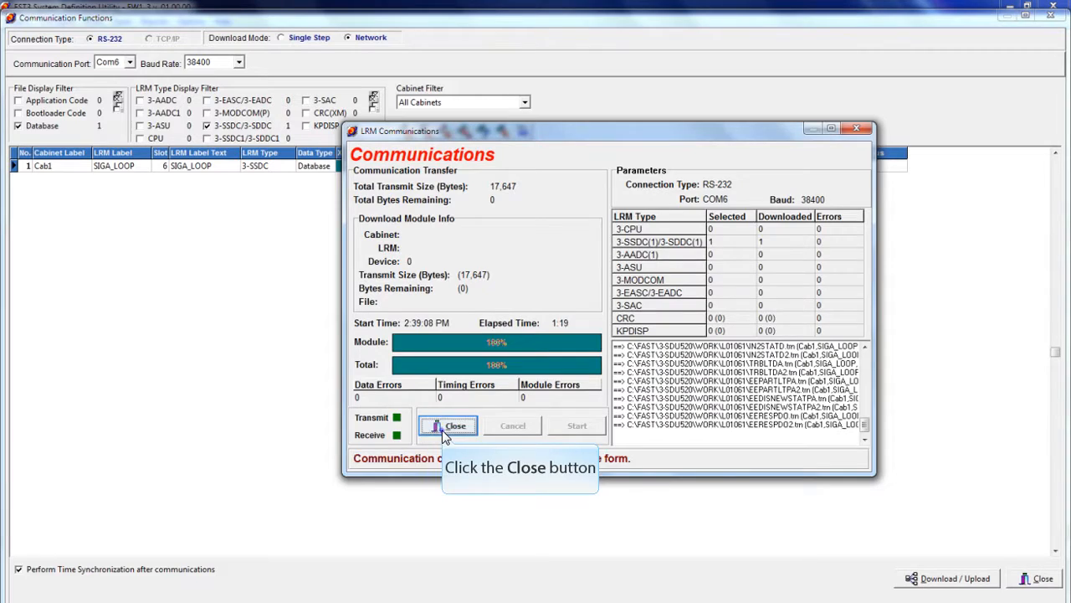
click(452, 426)
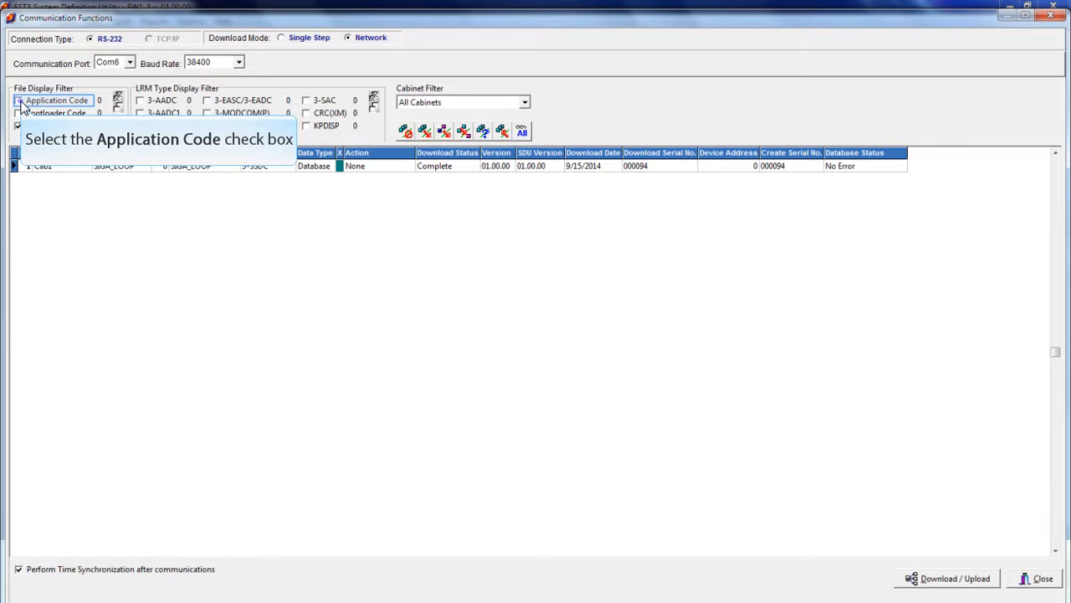
List the application code, bootloader code and database together and run a Version Request on all SIGA_LOOP entries
click(18, 101)
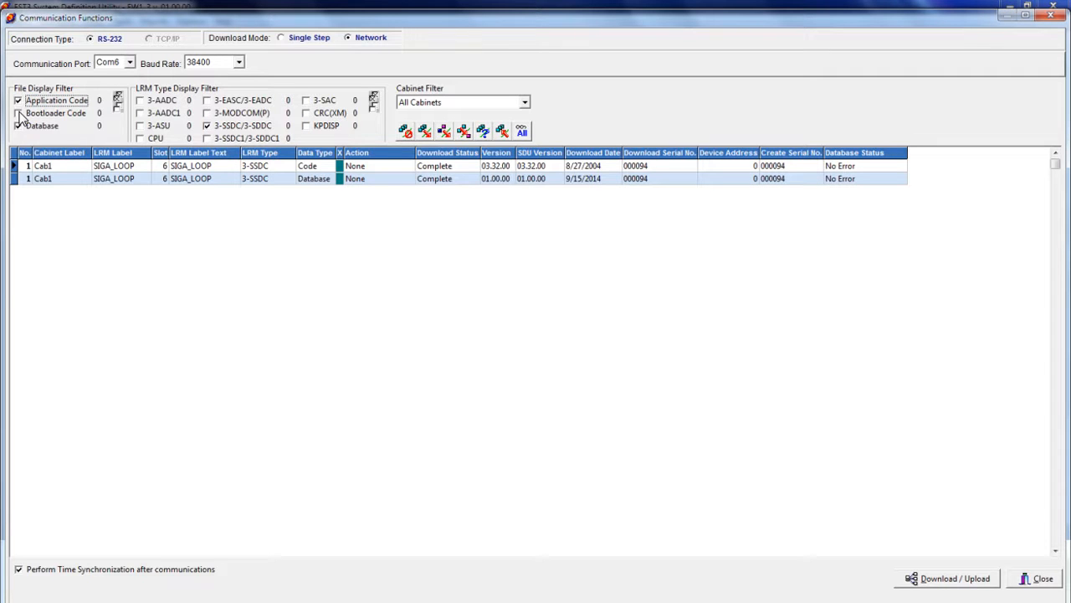
click(17, 113)
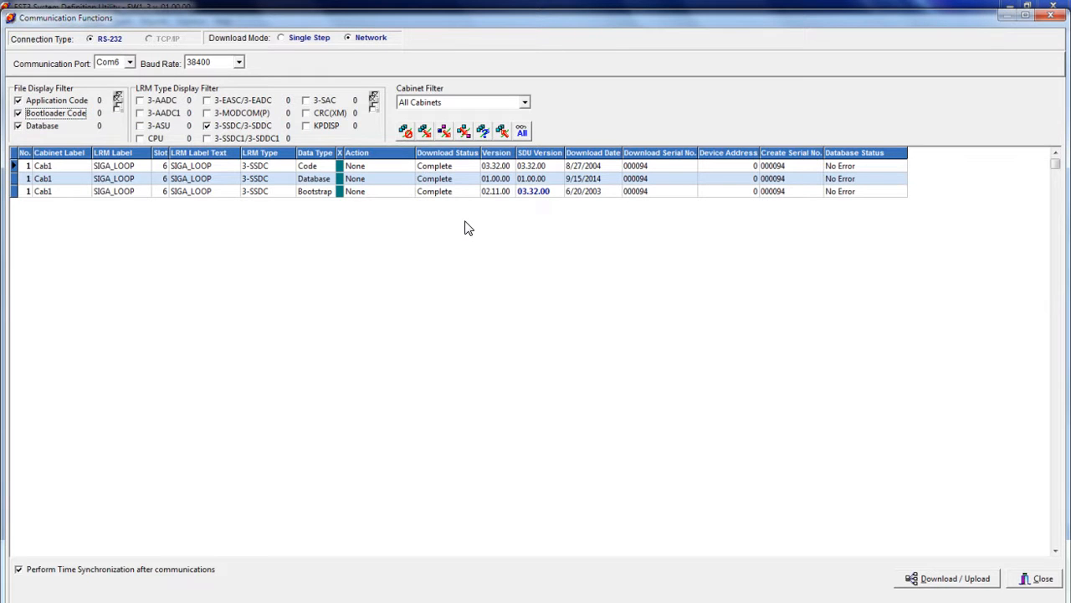
click(484, 134)
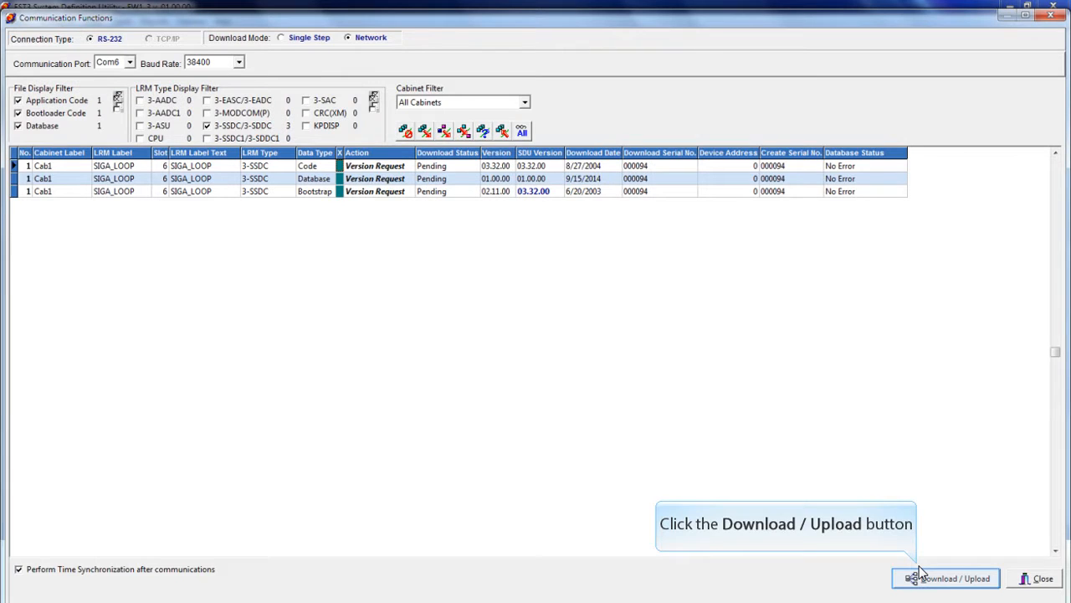
click(920, 574)
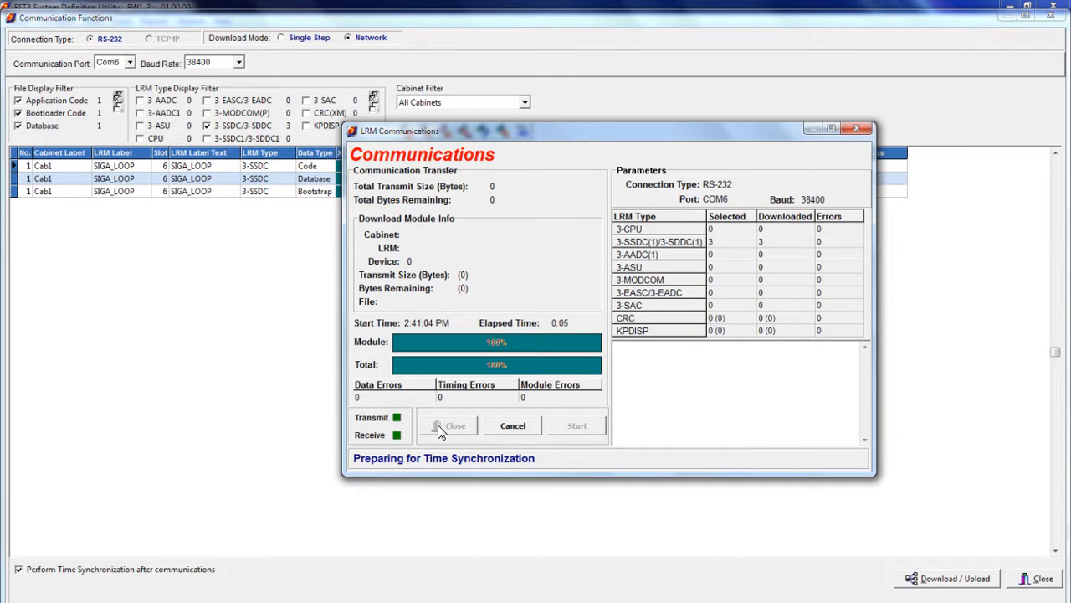
click(450, 426)
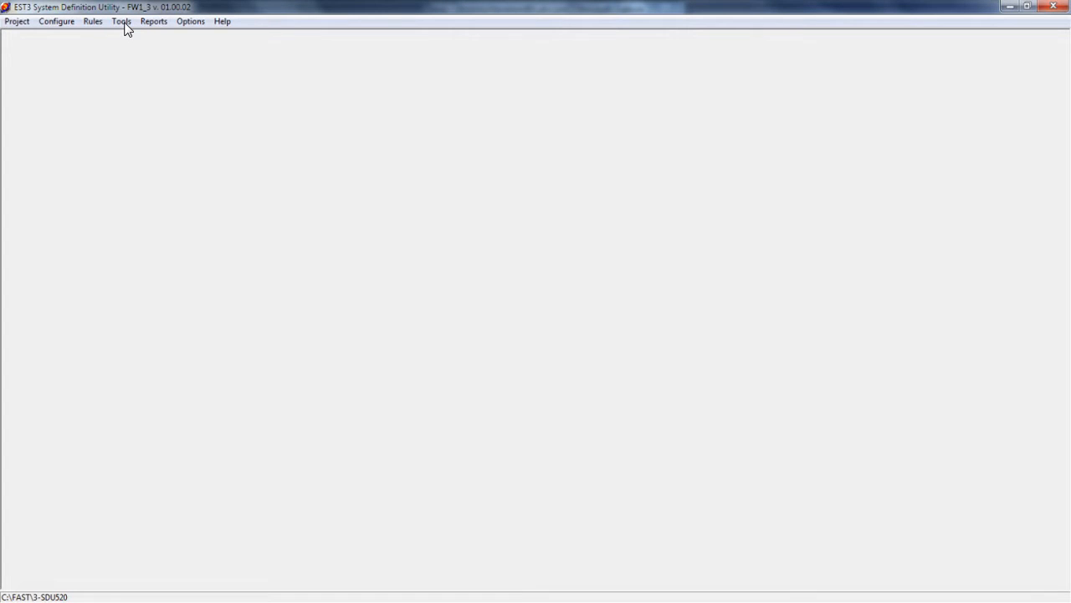
Open the communication functions and filter the list to only Database files of 3-SSDC/3-SDDC modules
click(122, 23)
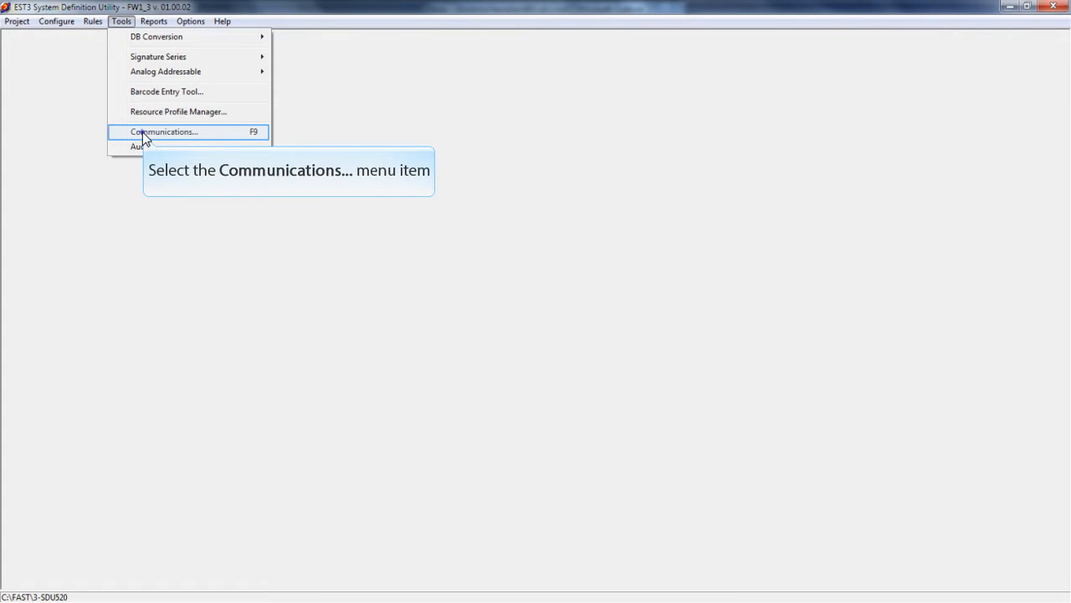
click(143, 133)
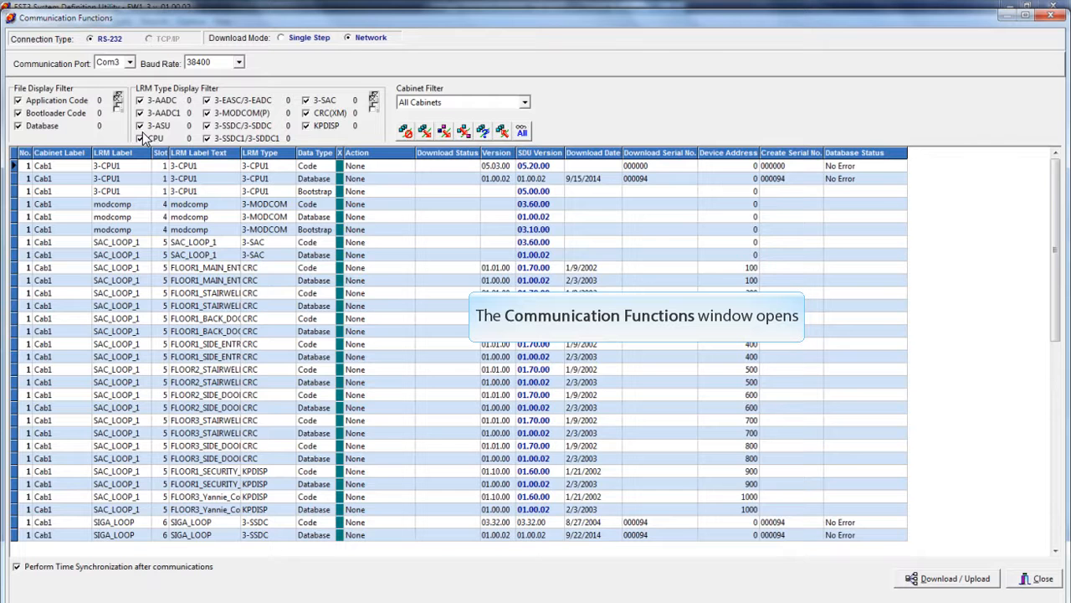
click(49, 101)
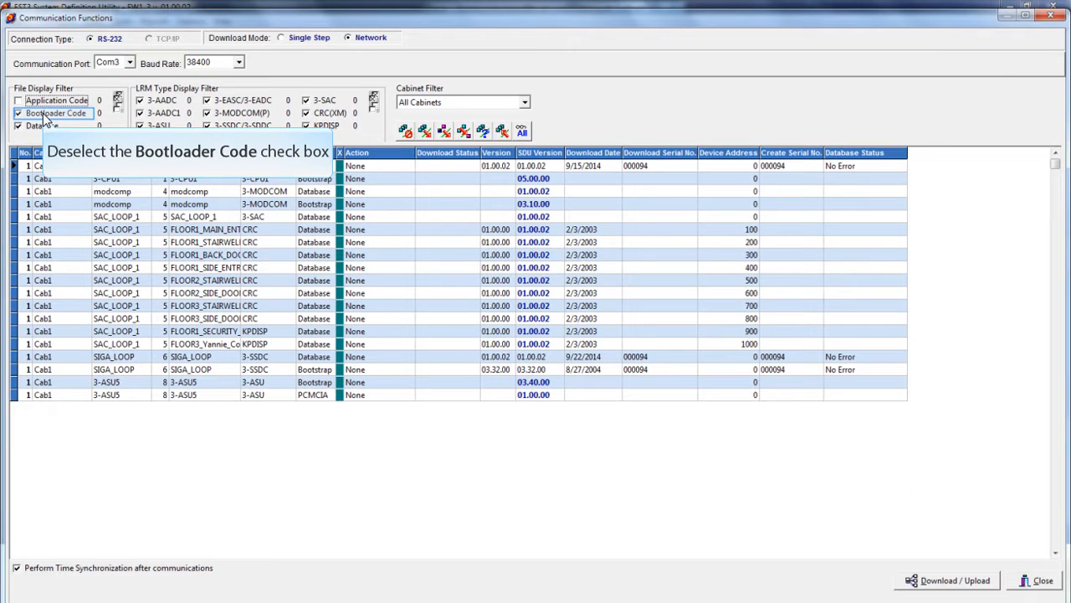
click(43, 113)
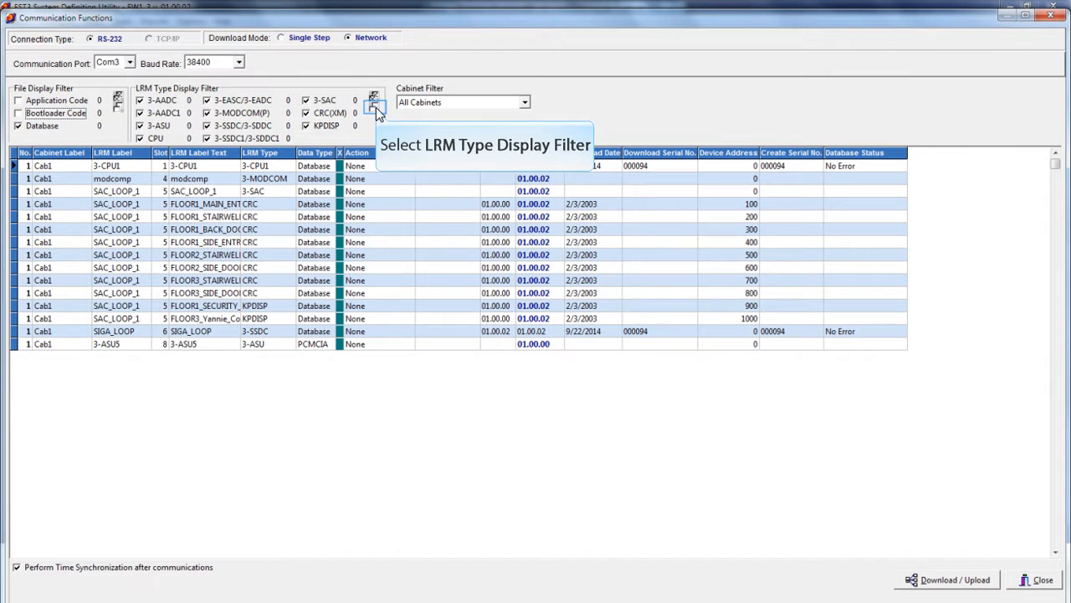
click(374, 107)
click(209, 127)
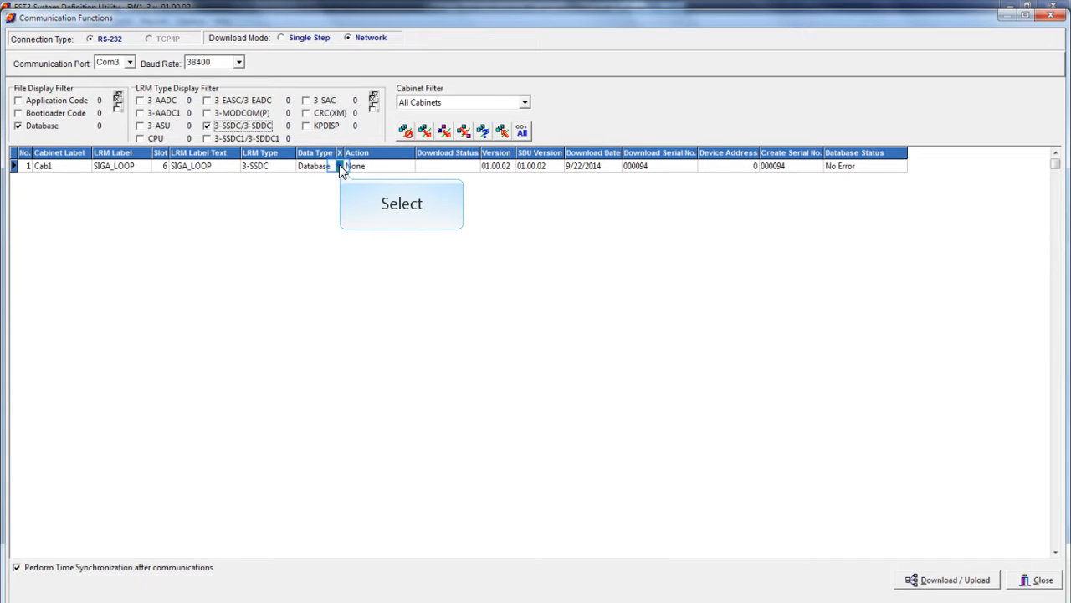
Mark the SIGA_LOOP Database for download, run the transfer and close the communications dialog when it ends
click(340, 167)
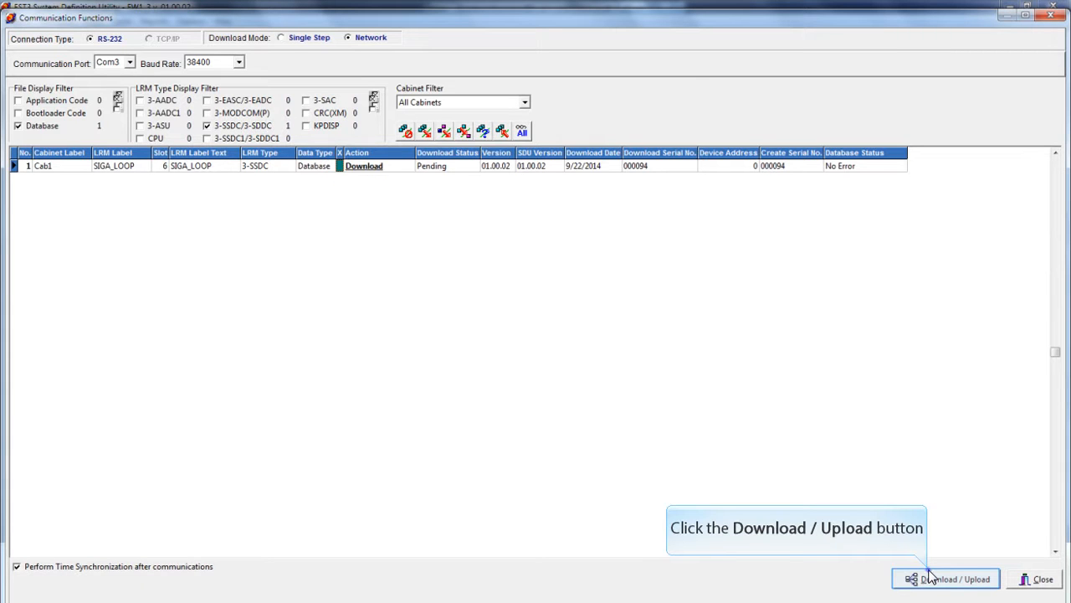
click(930, 577)
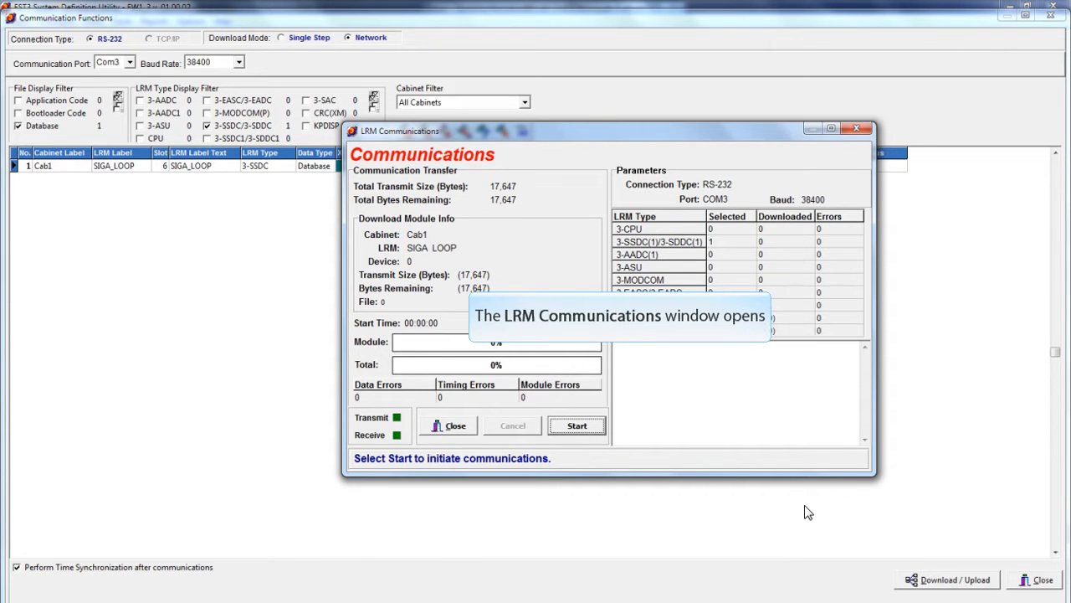
click(577, 426)
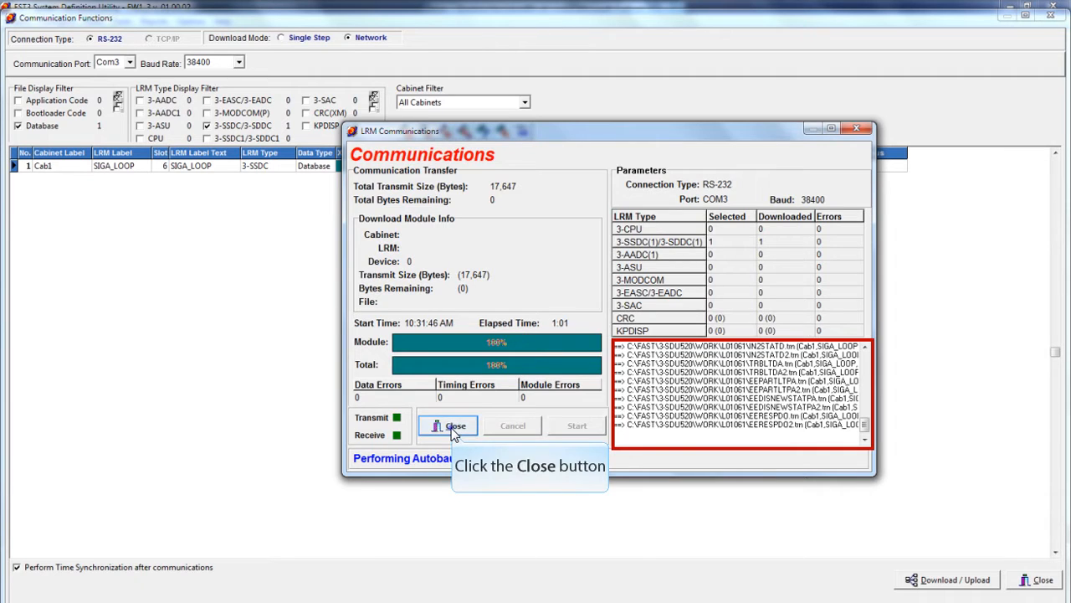
click(453, 427)
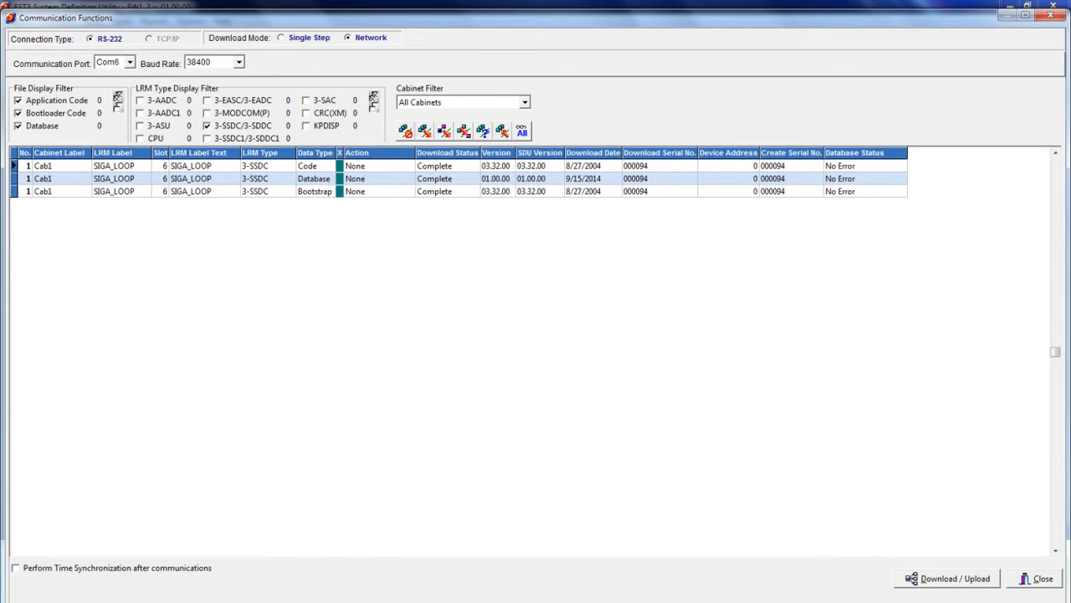